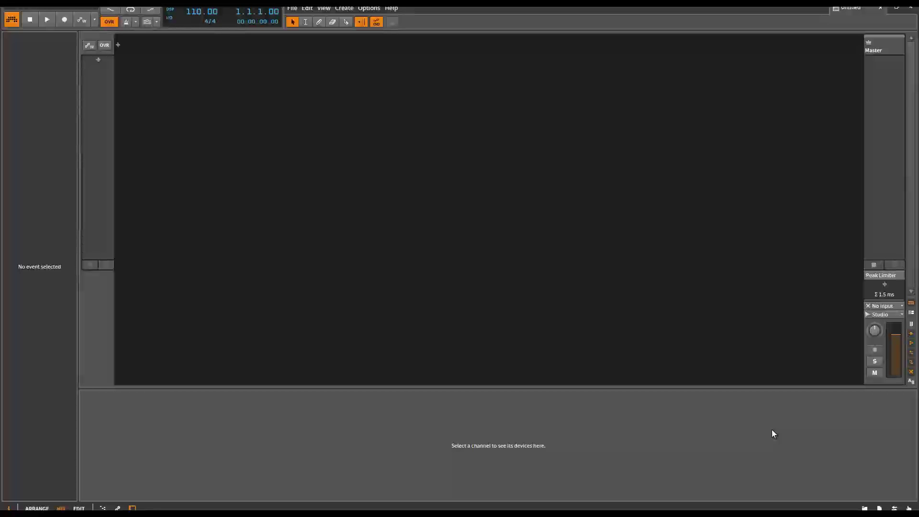
click(865, 509)
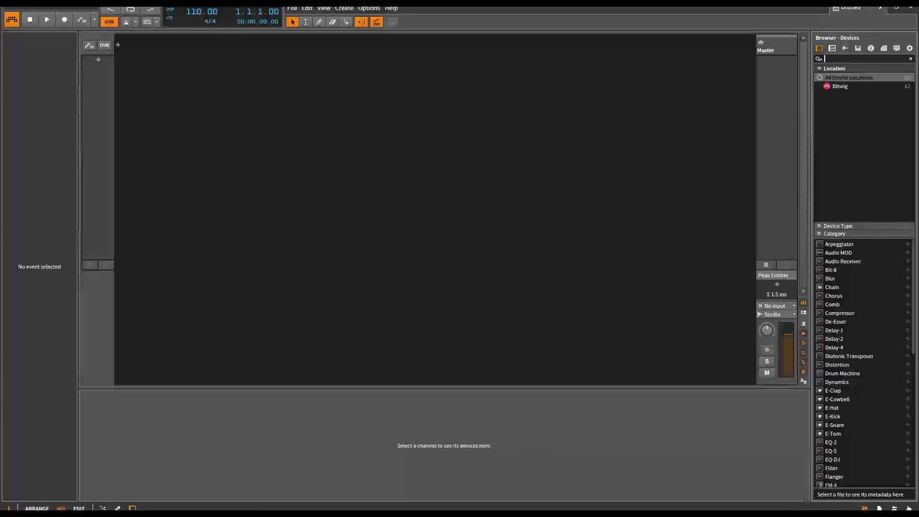
click(865, 508)
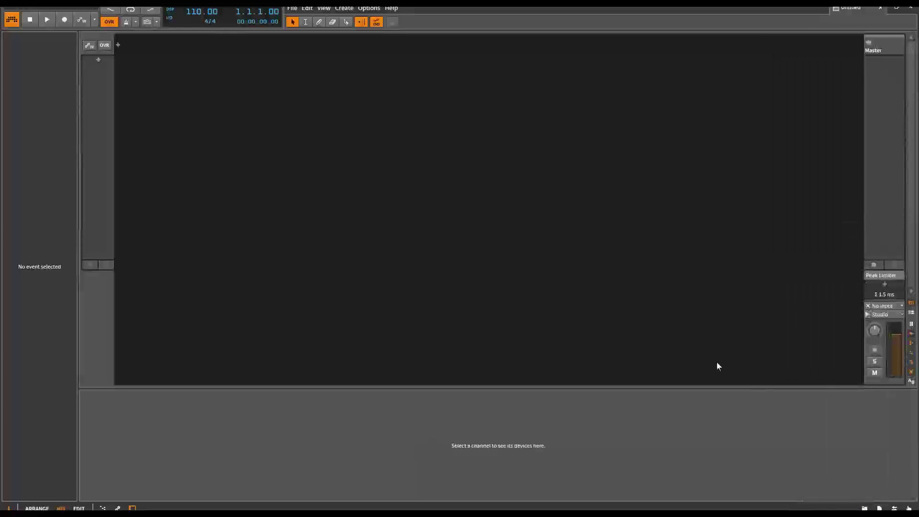
- Add an instrument track and choose the Polysynth from the Synth category as its device
click(119, 45)
drag(286, 102, 449, 67)
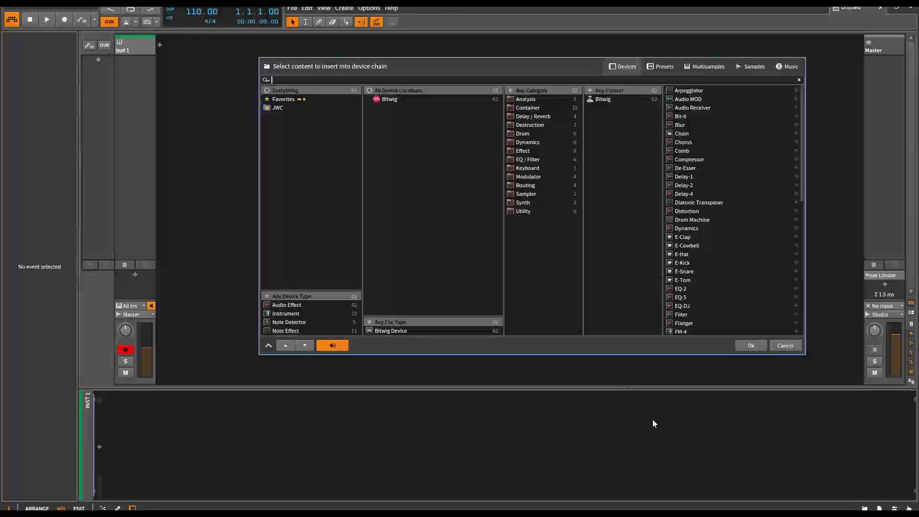
click(528, 203)
click(692, 100)
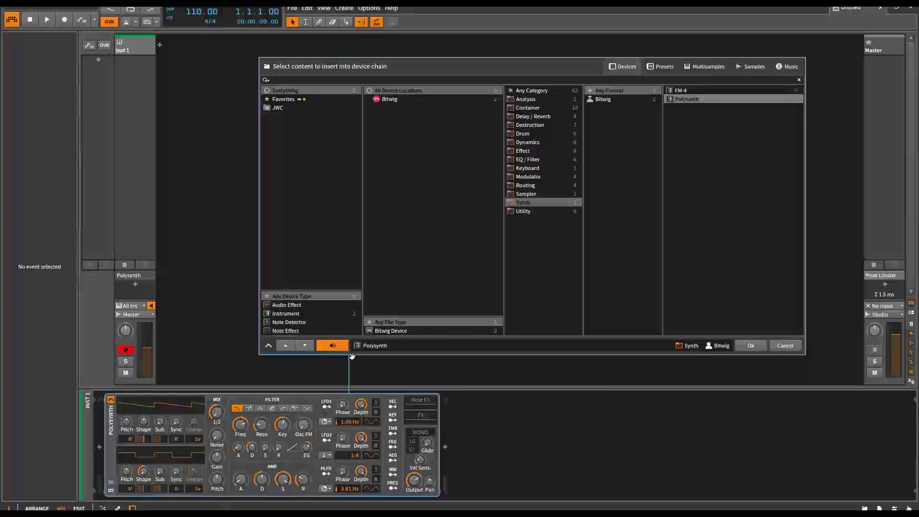
drag(486, 66, 530, 53)
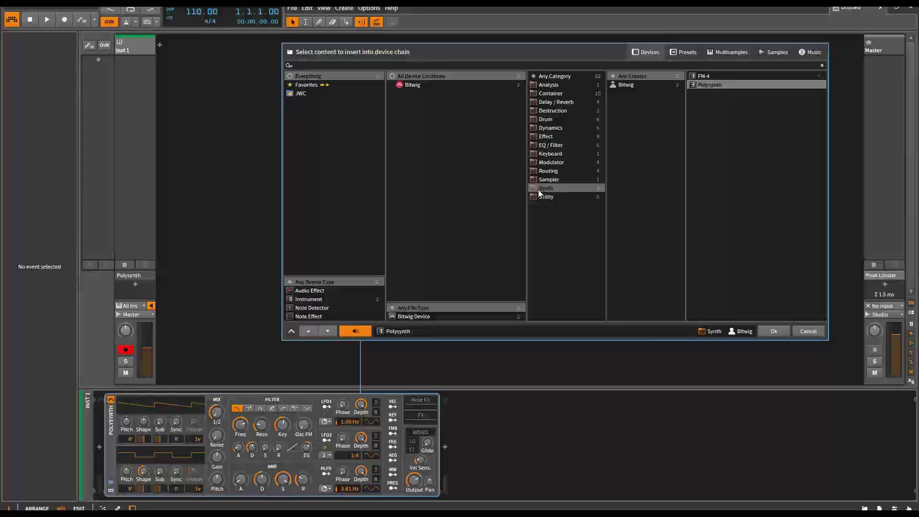
- Try Reverb from the Delay / Reverb category in place of the Polysynth, and switch back to Polysynth
click(551, 103)
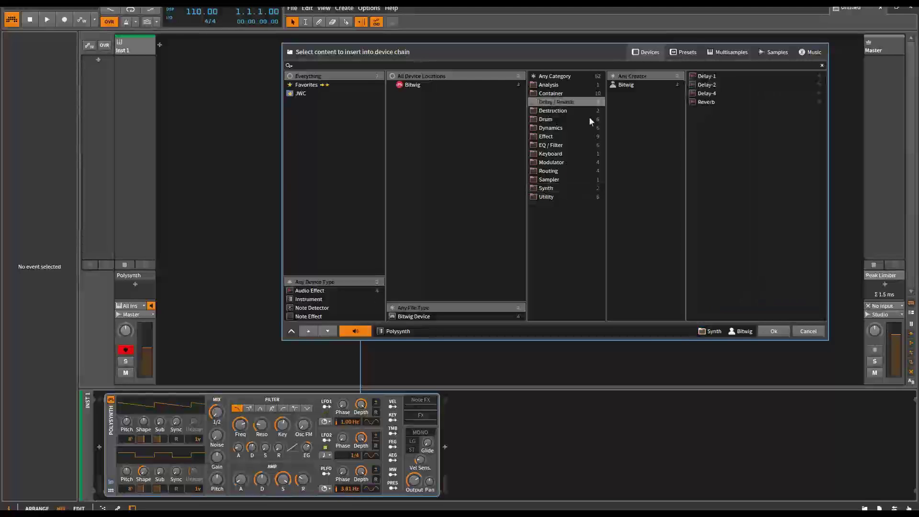
click(708, 102)
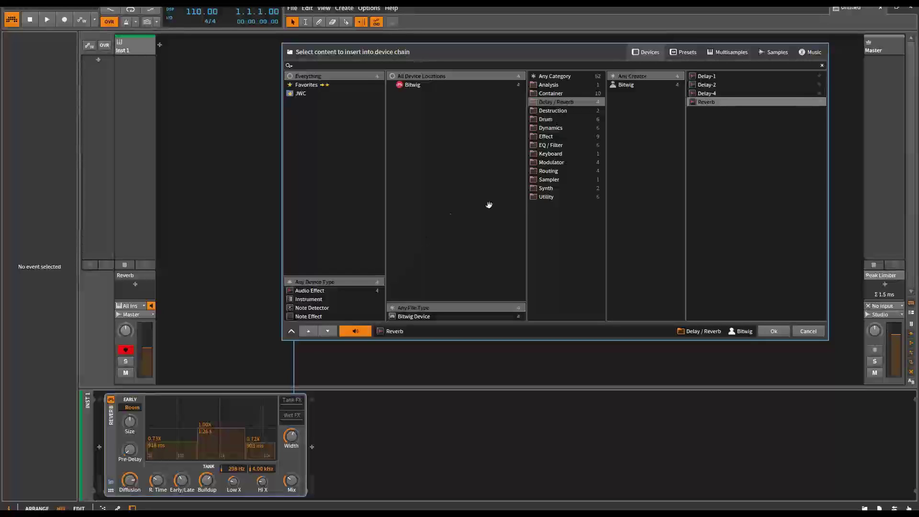
click(546, 189)
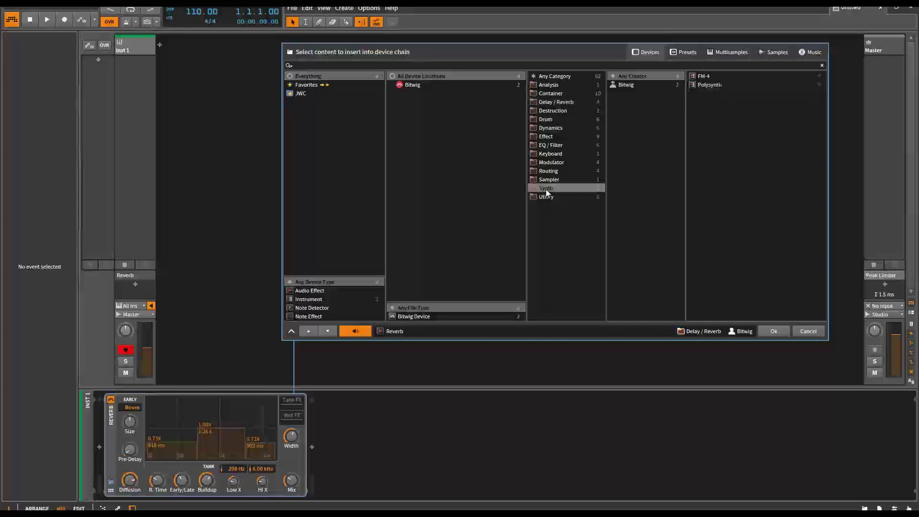
click(703, 86)
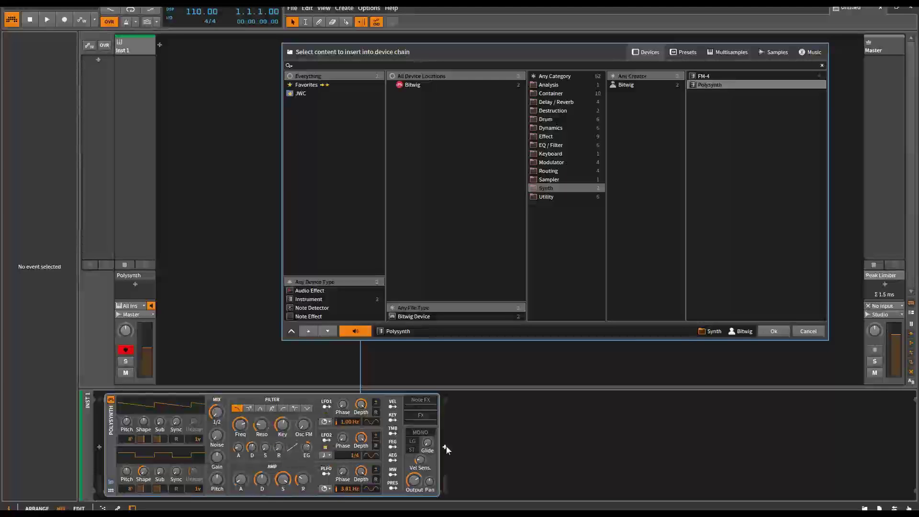
- Insert a Reverb device after the Polysynth in the device chain
click(445, 448)
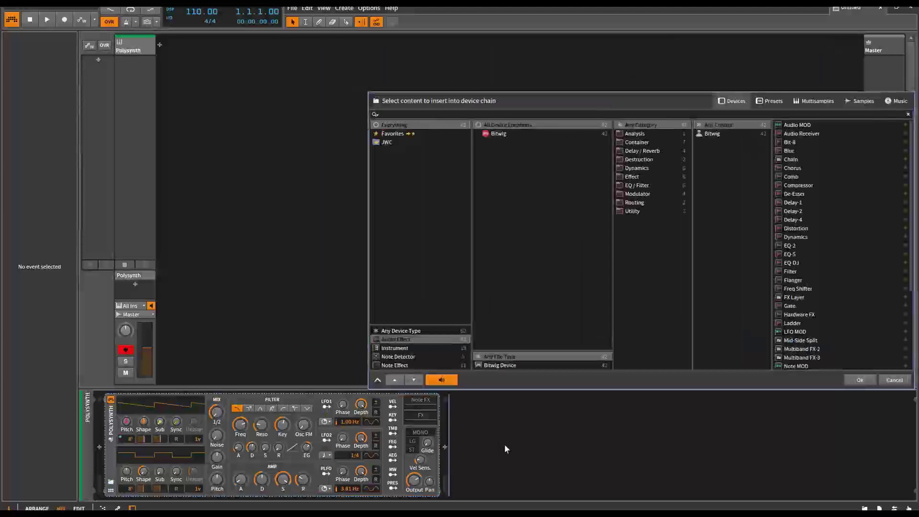
drag(614, 111, 583, 58)
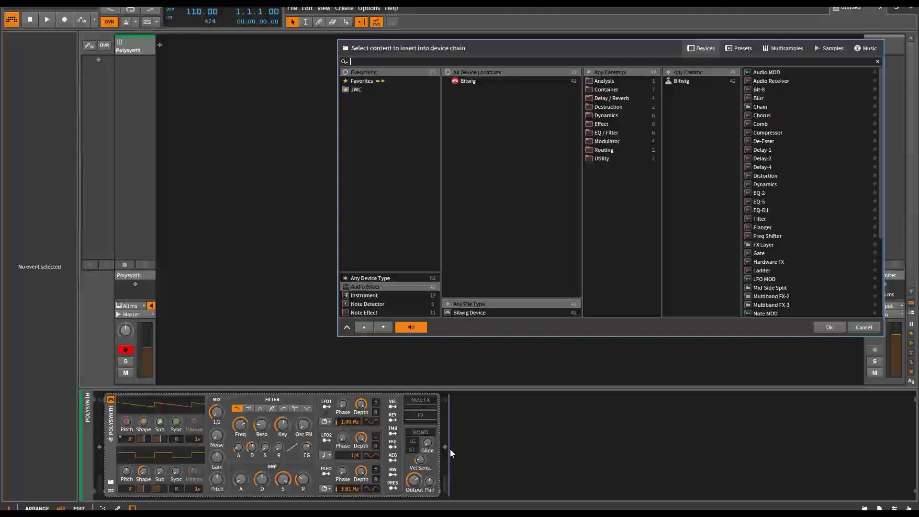
click(621, 98)
click(762, 98)
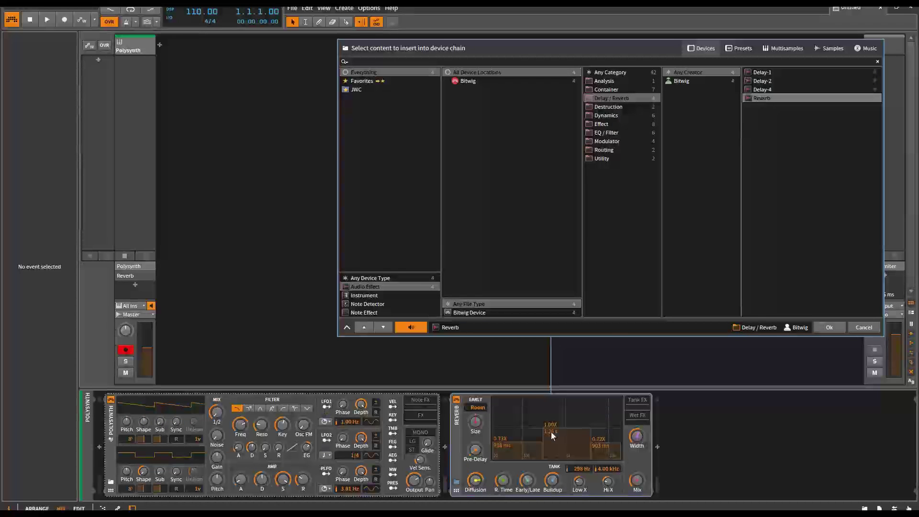
- Insert a Dynamics device after the Reverb and confirm the device selection
click(658, 447)
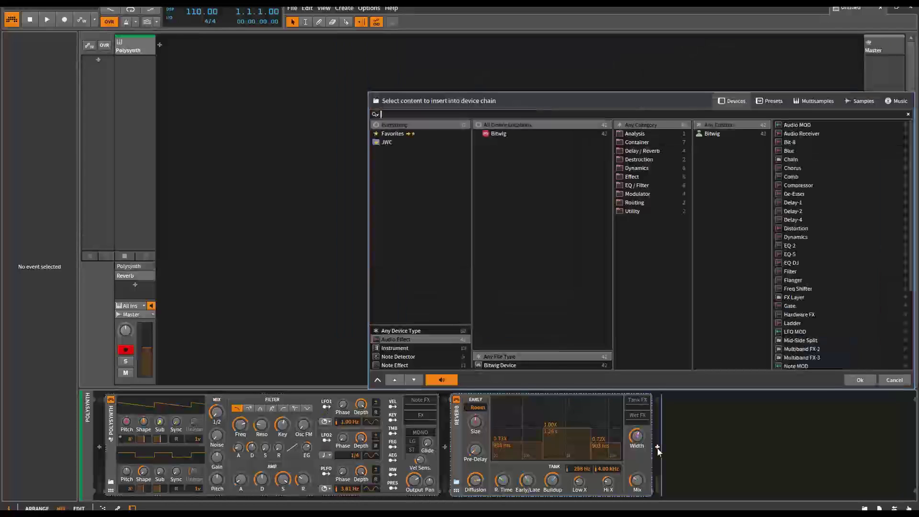
click(637, 168)
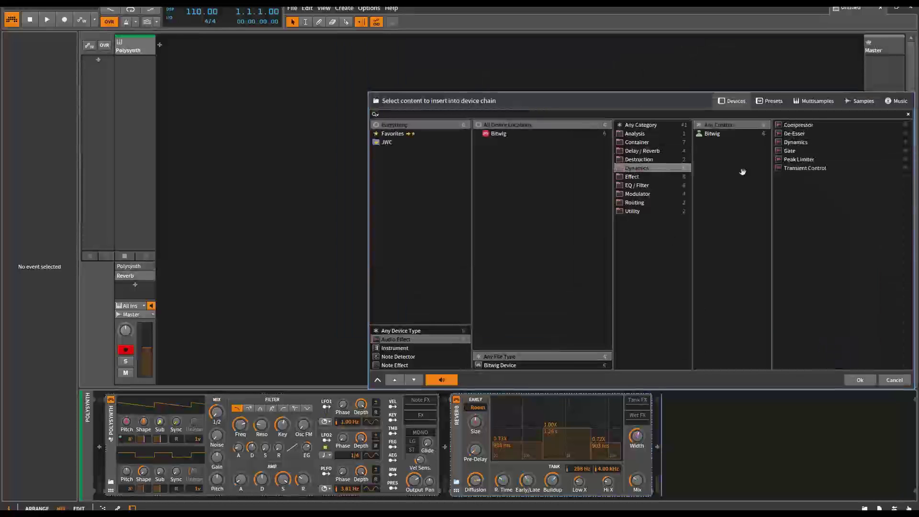
click(794, 143)
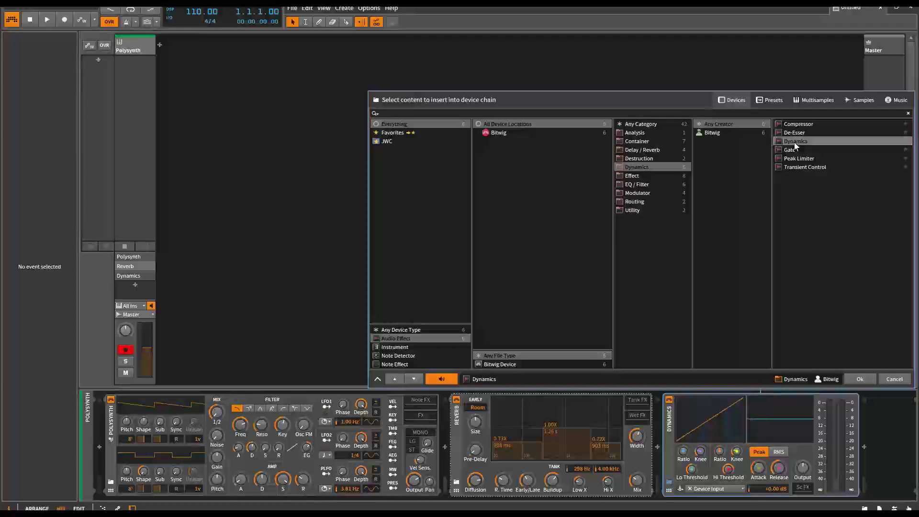
drag(692, 104, 520, 72)
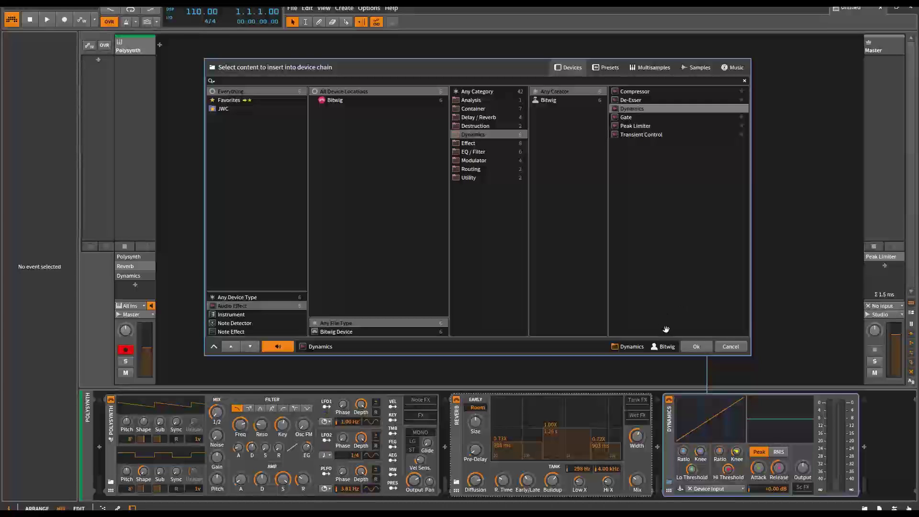
click(700, 348)
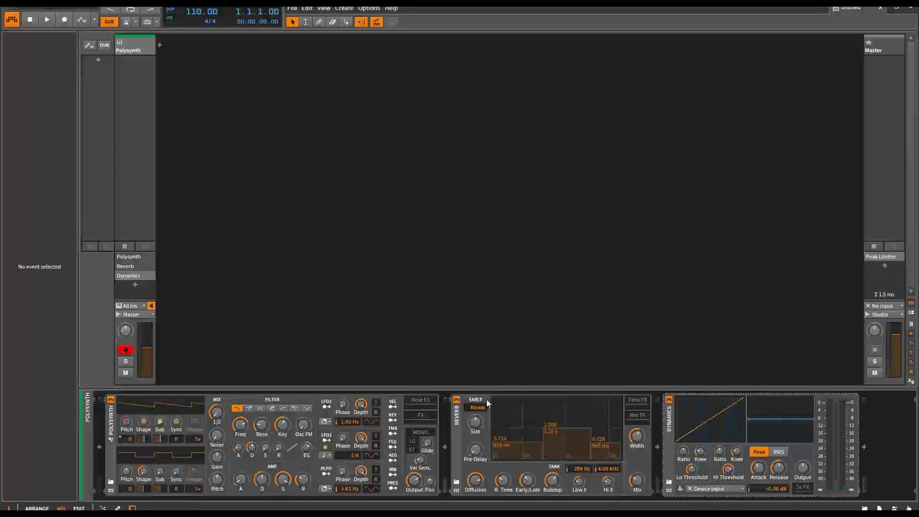
- Add a second instrument track and load the sample 118 NeverEngine TT 03 CV into it
click(160, 45)
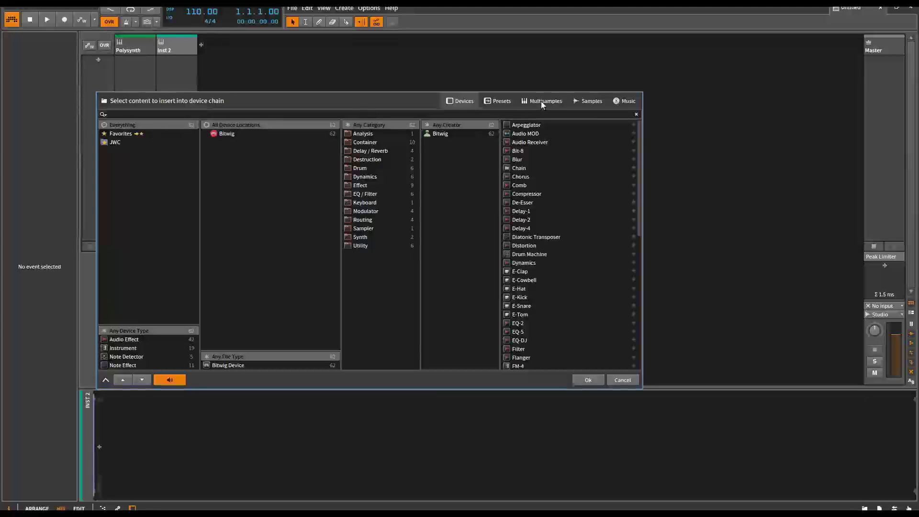
click(589, 101)
click(525, 160)
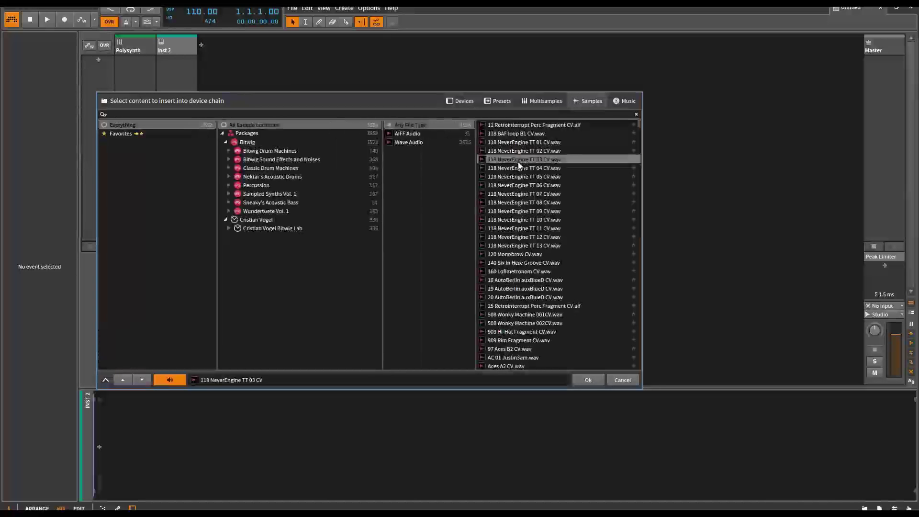
- Audition the samples down to 20 AutoBerlin auxBlueD CV and back up to 140 Six In Here Groove CV
click(521, 166)
key(Down)
key(Down)
key(Down)
key(Down)
key(Down)
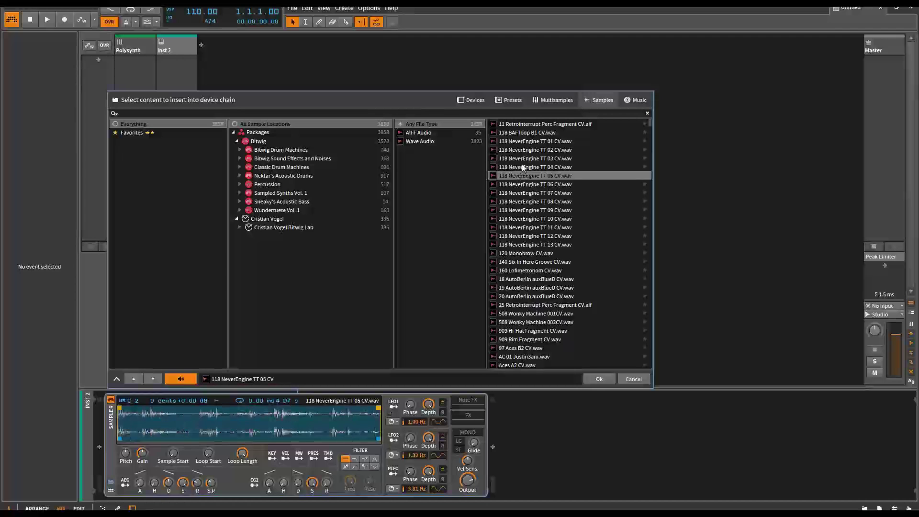
key(Down)
key(Down)
key(Down)
key(Down)
key(Down)
key(Down)
key(Down)
key(Down)
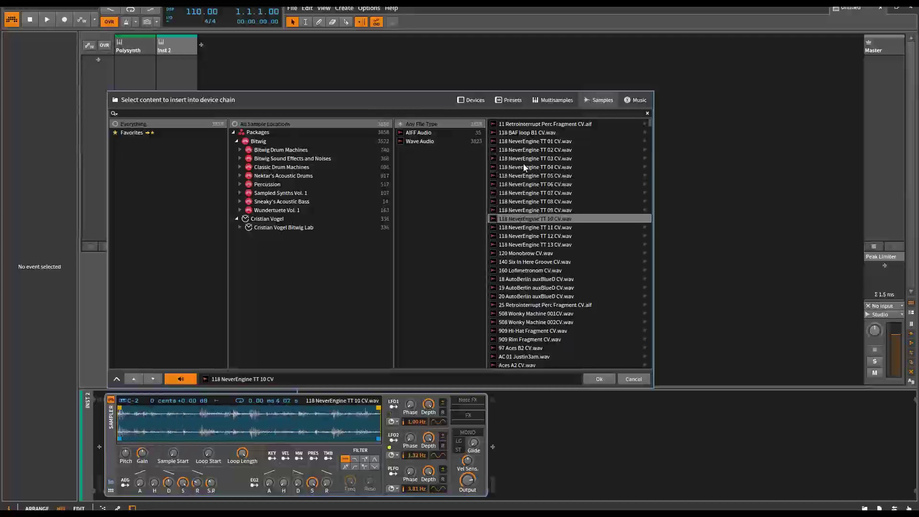
key(Down)
key(Down)
key(Down)
key(Down)
key(Down)
key(Down)
key(Down)
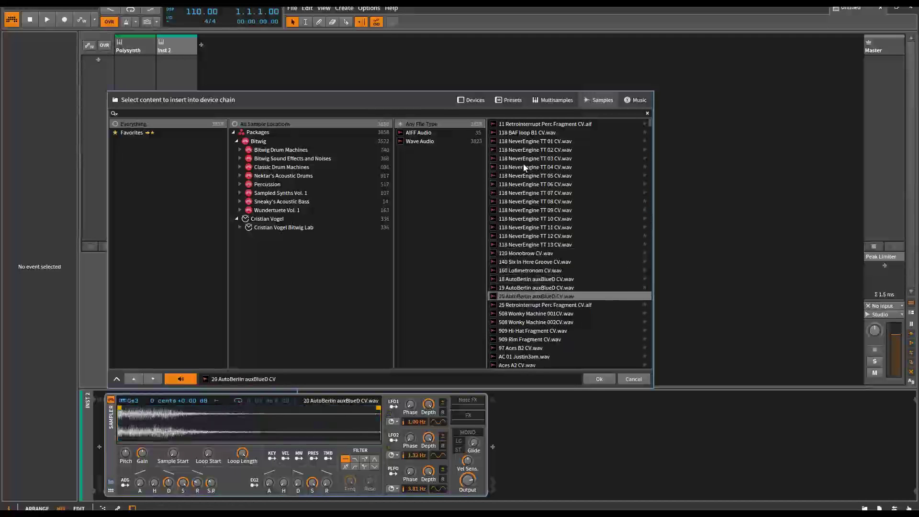
key(Up)
key(Up)
key(Up)
key(Up)
key(Up)
key(Up)
key(Up)
key(Up)
key(Up)
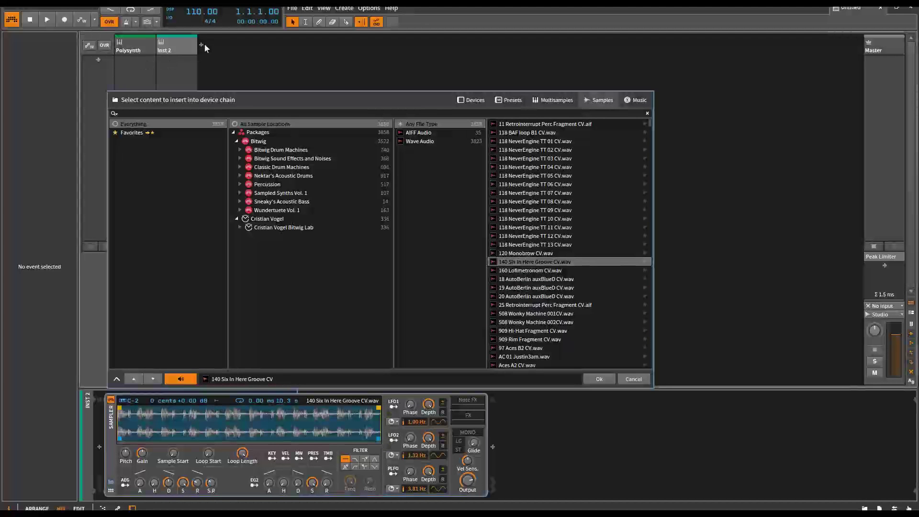
- Create a scene and an empty clip on the Inst 2 track, and open the clip for note editing
drag(305, 104, 463, 145)
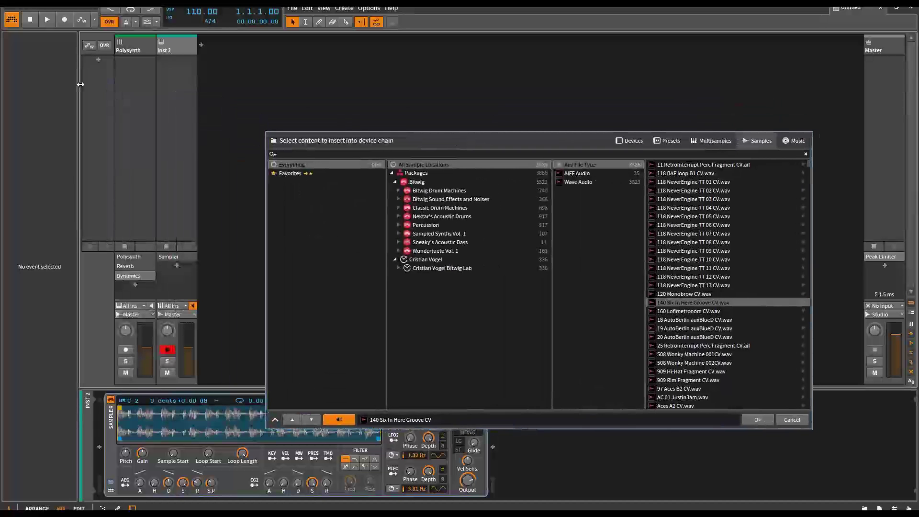
click(98, 61)
double_click(179, 63)
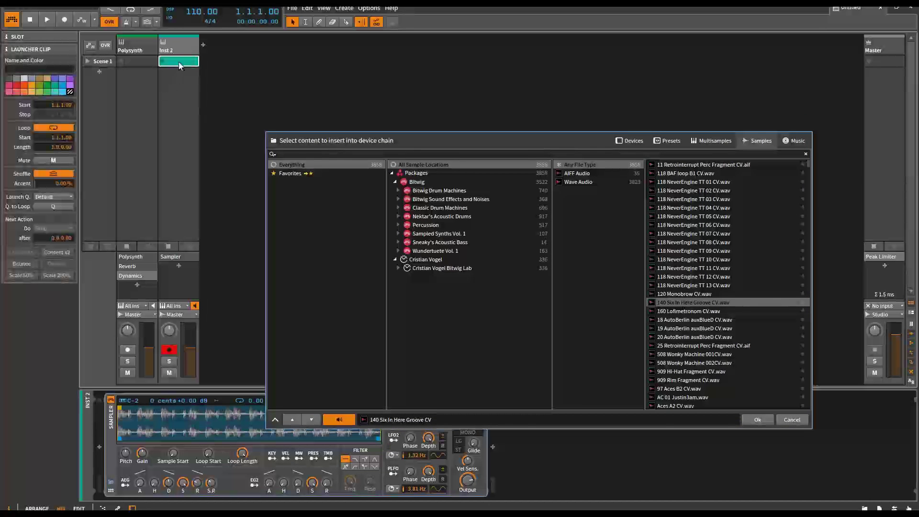
double_click(179, 62)
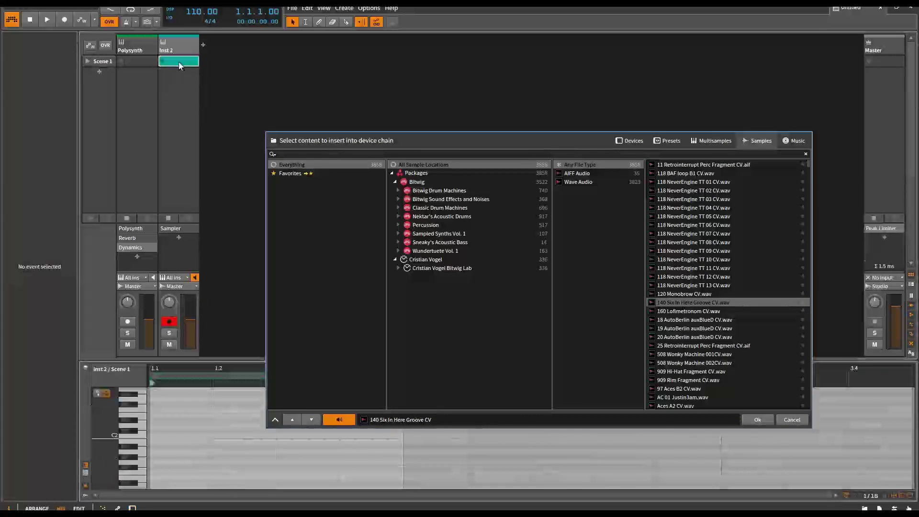
- Add four sixteenth-length C2 notes to the Inst 2 clip, one on each beat of the first bar
double_click(160, 435)
double_click(220, 436)
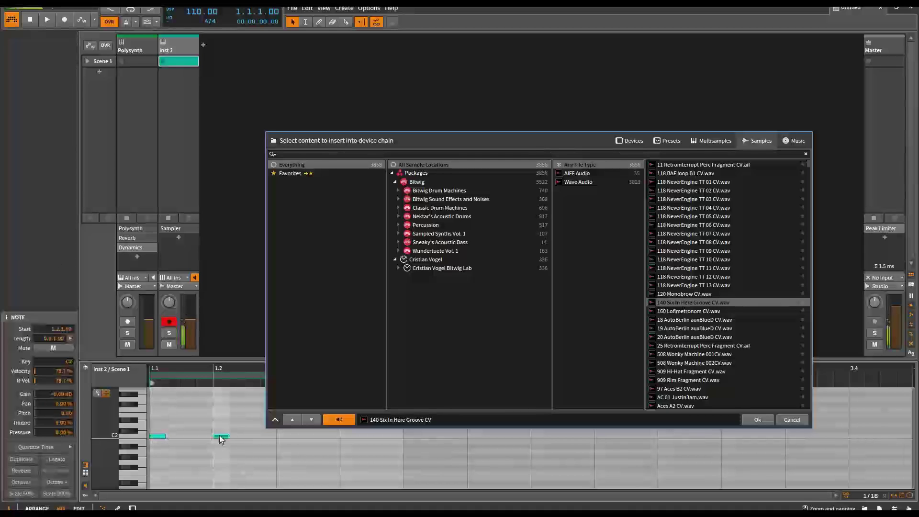
double_click(284, 435)
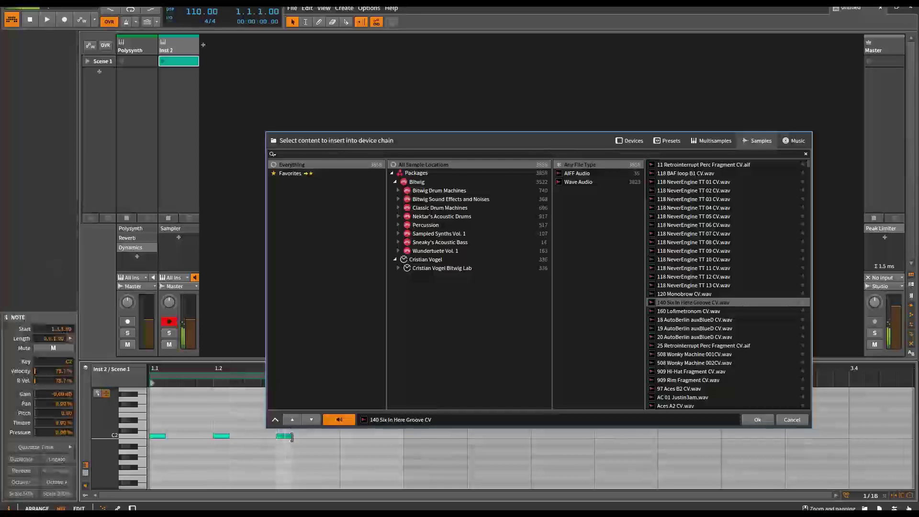
double_click(343, 436)
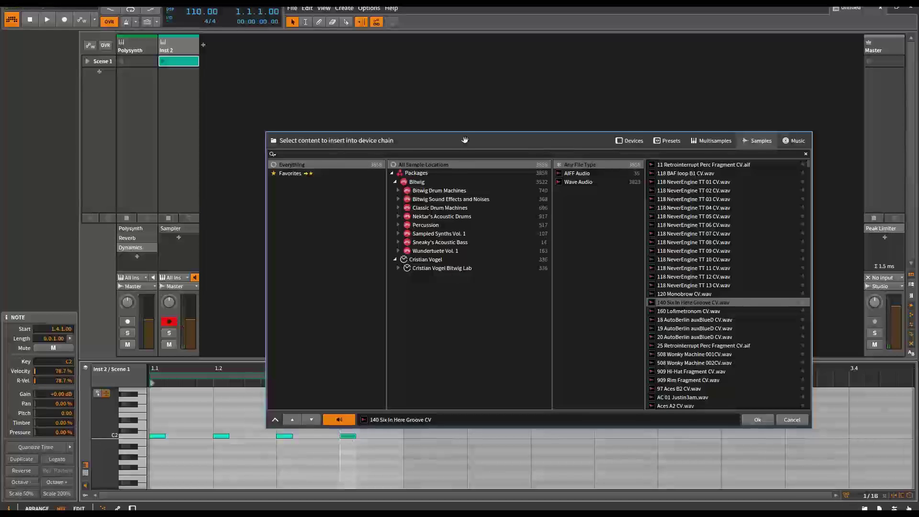
- Play the Inst 2 clip and swap its sample through the 118 NeverEngine files, from TT 09 up to TT 01
drag(466, 140, 443, 91)
click(163, 61)
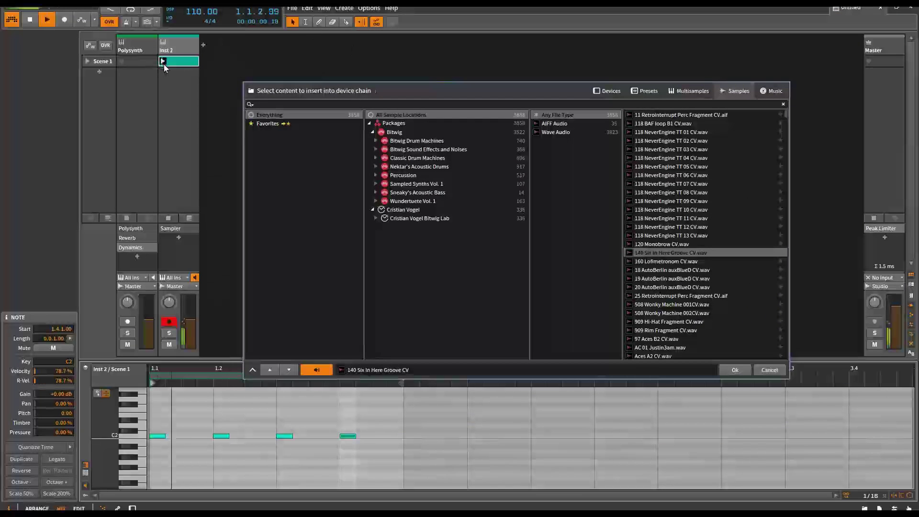
click(669, 202)
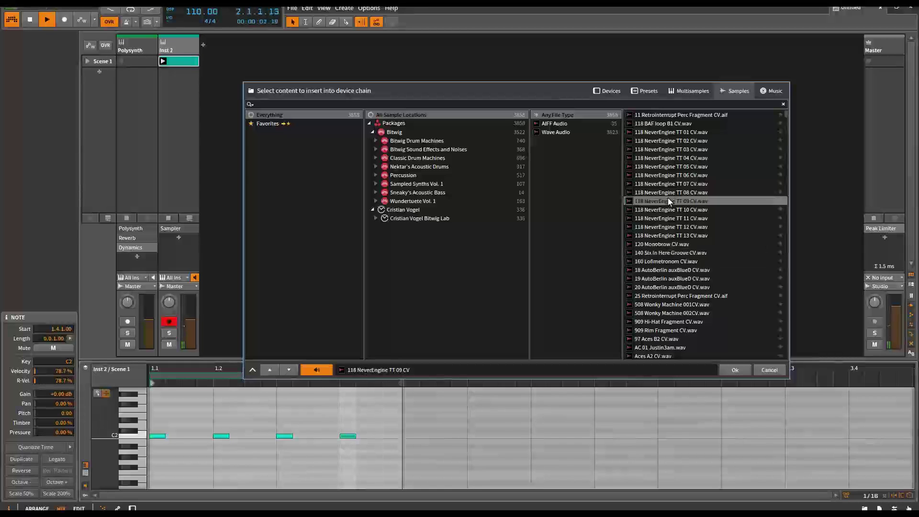
key(Up)
key(Up)
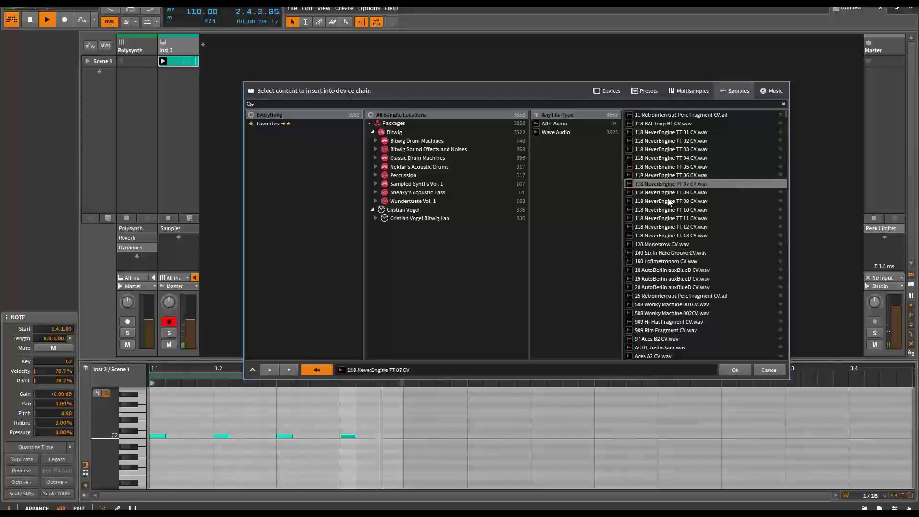
key(Up)
key(Up)
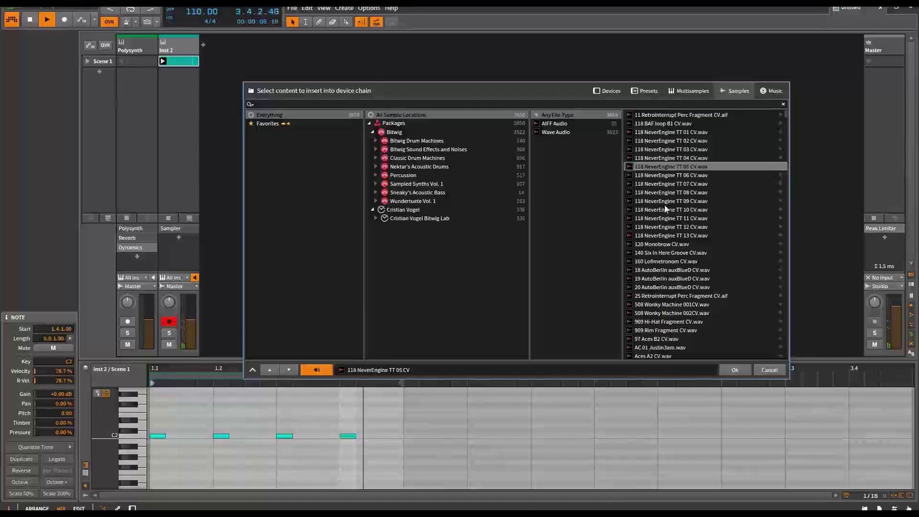
key(Up)
key(Up)
key(Up)
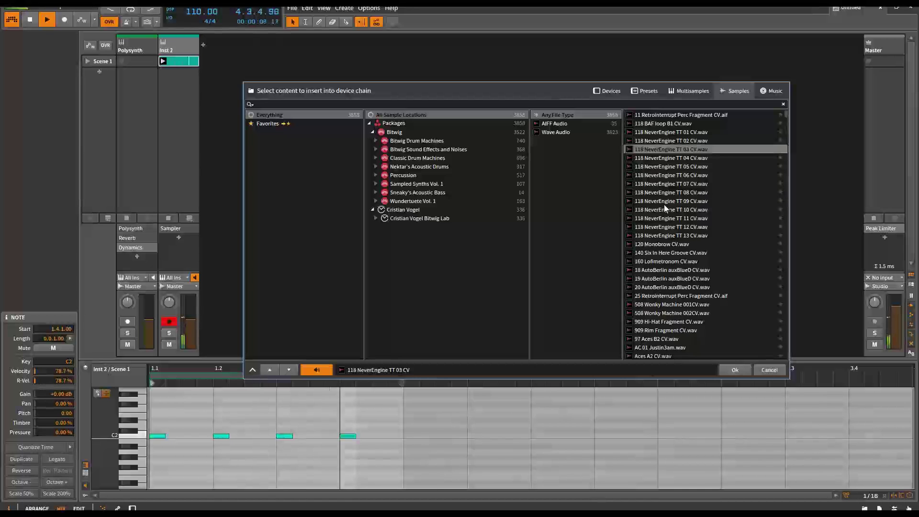
key(Up)
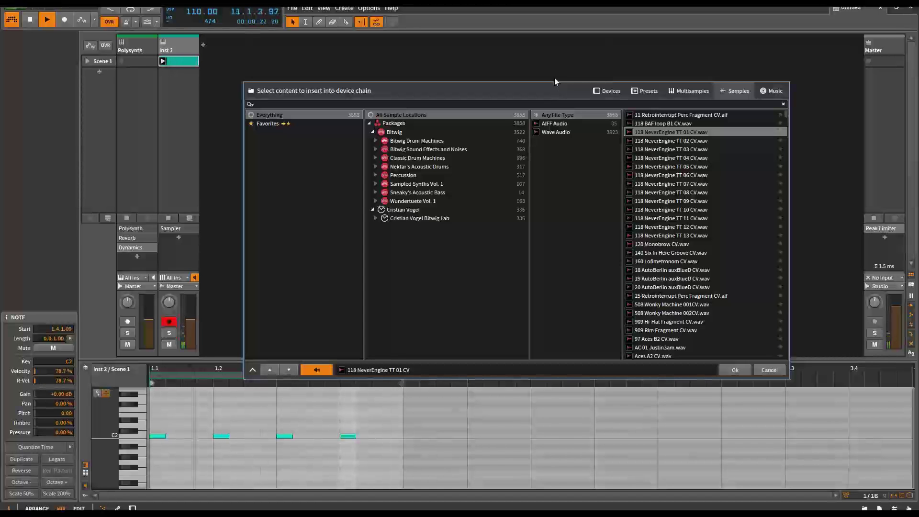
- Swap the Inst 2 sample to 118 NeverEngine TT 12 CV, move up the samples to TT 08 CV and insert it
mouse_move(555, 82)
mouse_down()
mouse_move(476, 49)
mouse_move(515, 49)
mouse_move(572, 81)
mouse_move(555, 95)
mouse_move(604, 99)
mouse_move(545, 96)
mouse_up()
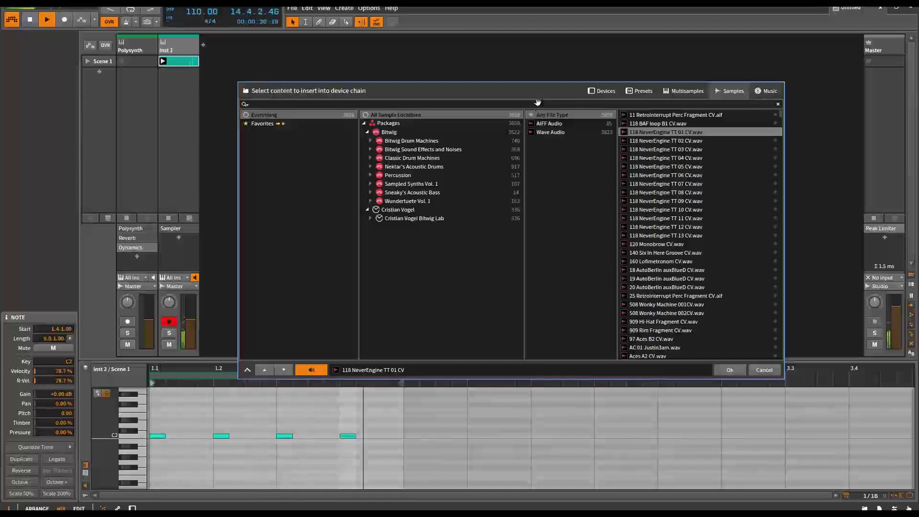
drag(537, 93, 557, 81)
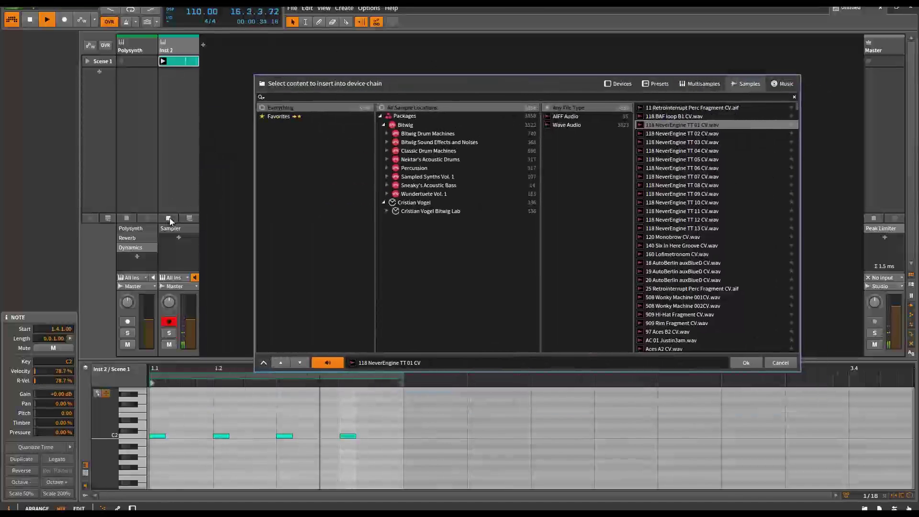
click(670, 221)
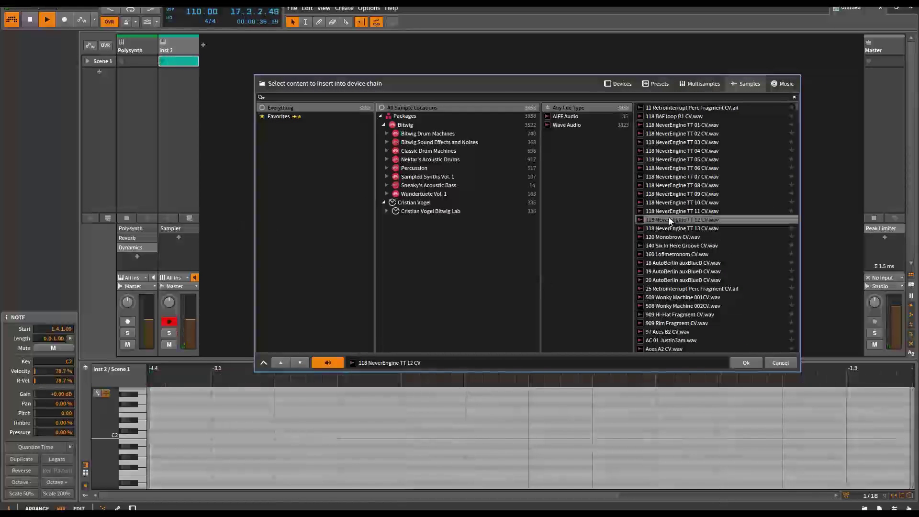
key(Down)
key(Up)
key(Up)
key(Up)
key(Up)
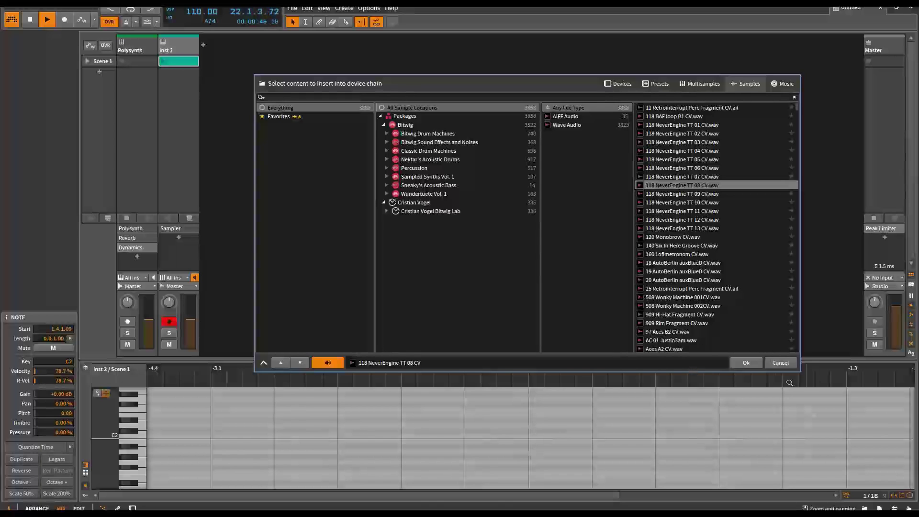
click(747, 364)
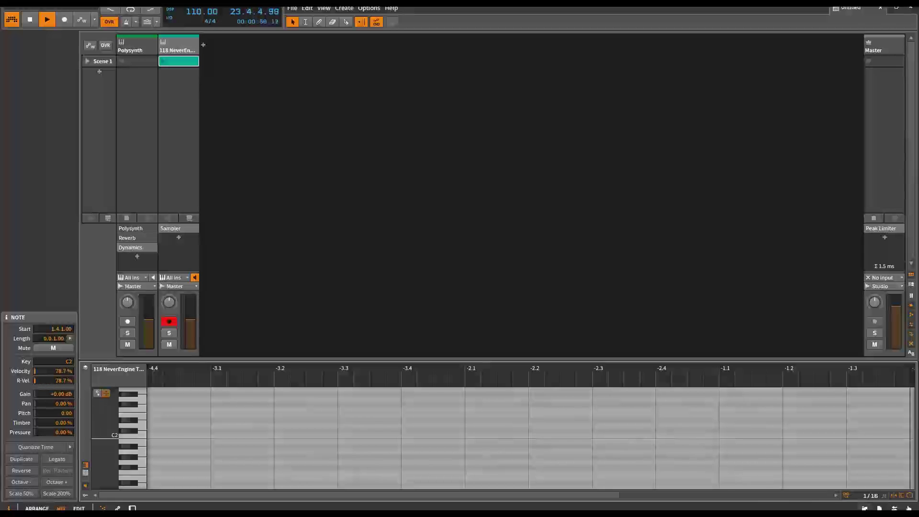
- Show the samples in the docked browser, select 118 NeverEngine TT 02 CV and turn on automatic preview
click(911, 275)
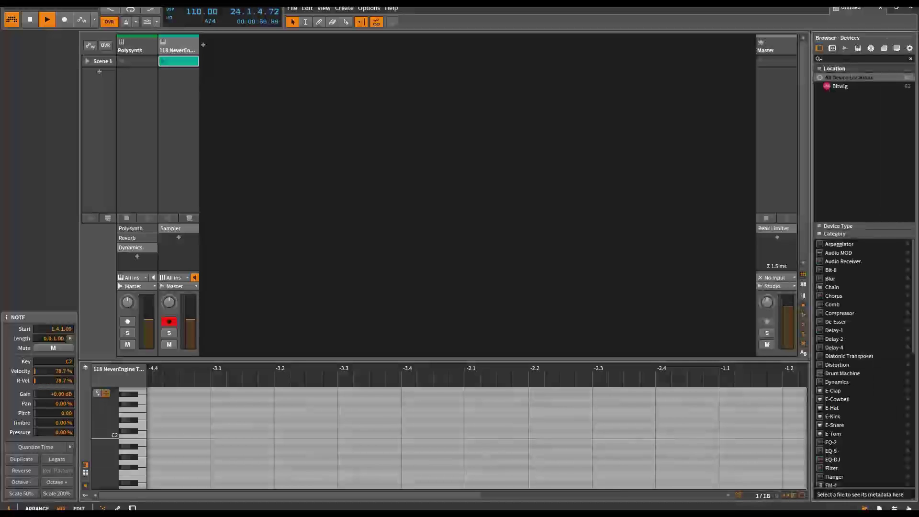
click(846, 49)
click(860, 270)
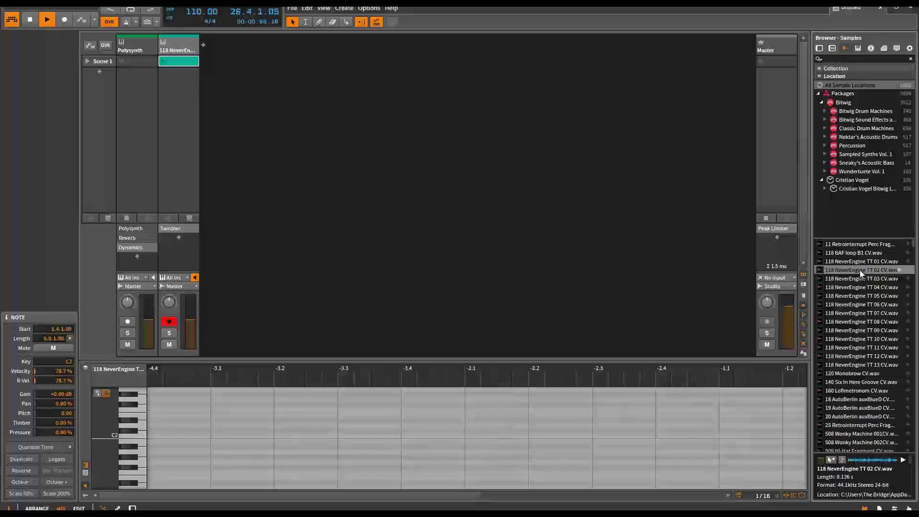
click(831, 461)
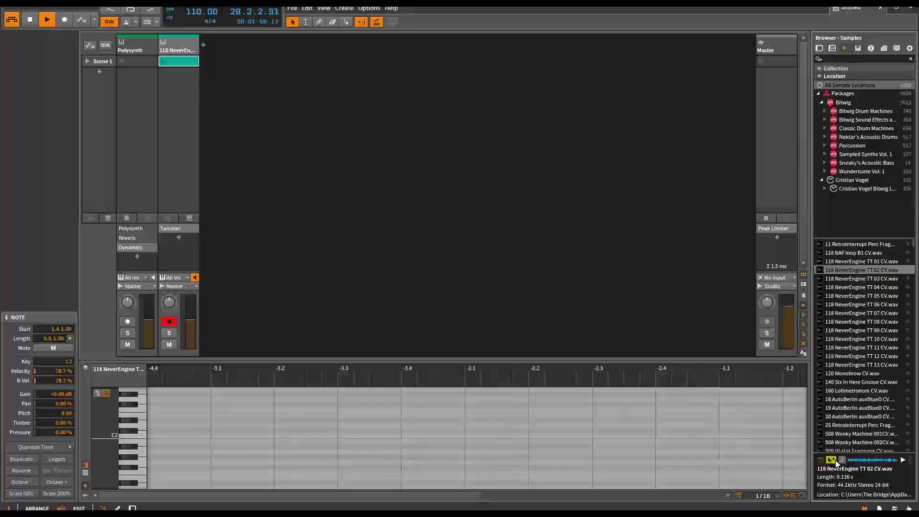
- Audition the Nektar's Acoustic Drums samples from 14 China Crash 01 down to 16 Dixieland Crash Mtd
click(868, 137)
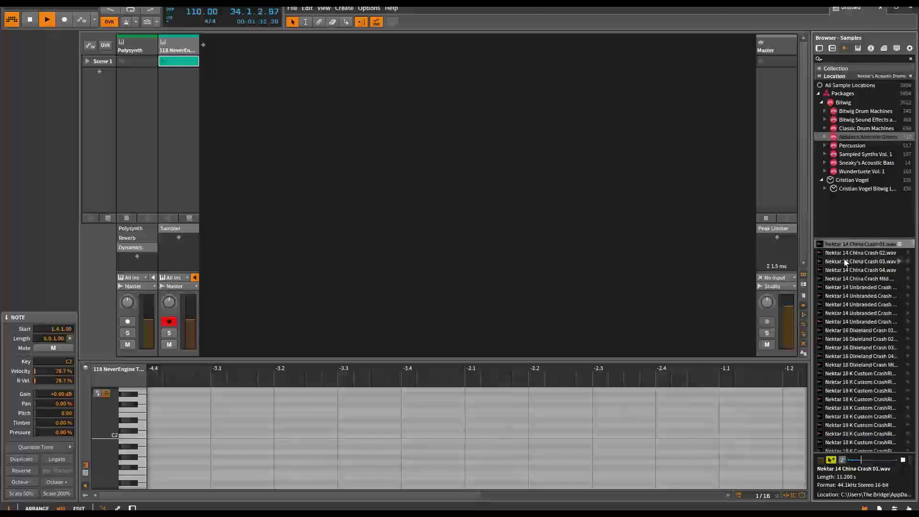
key(Down)
key(Down)
key(Down)
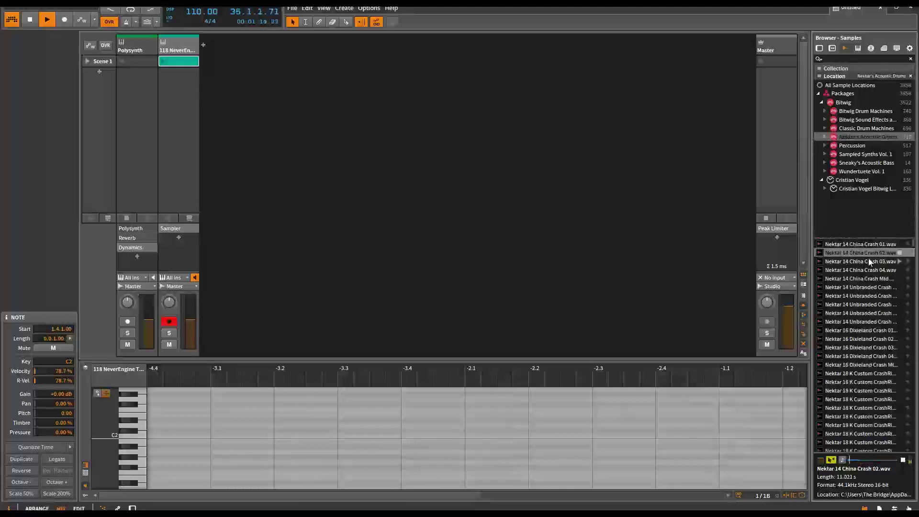
key(Down)
key(Down)
key(Down)
key(Down)
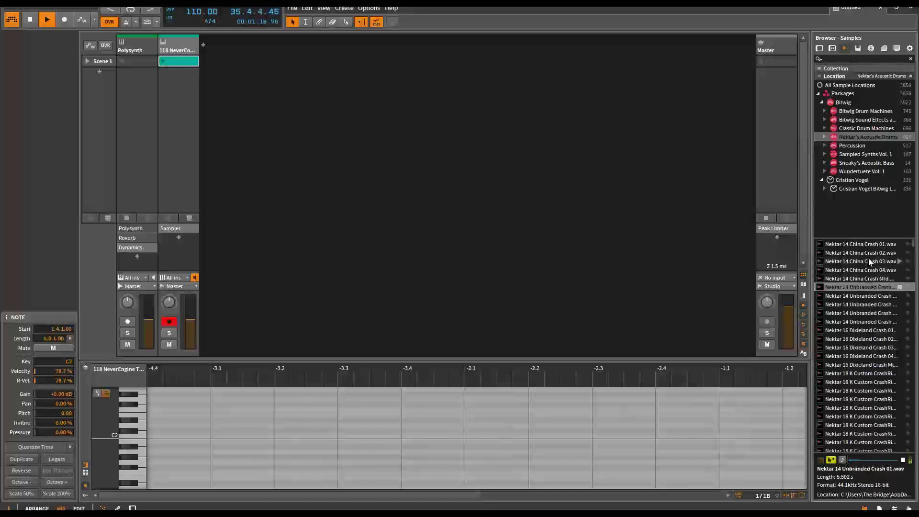
key(Down)
key(Down)
key(Down)
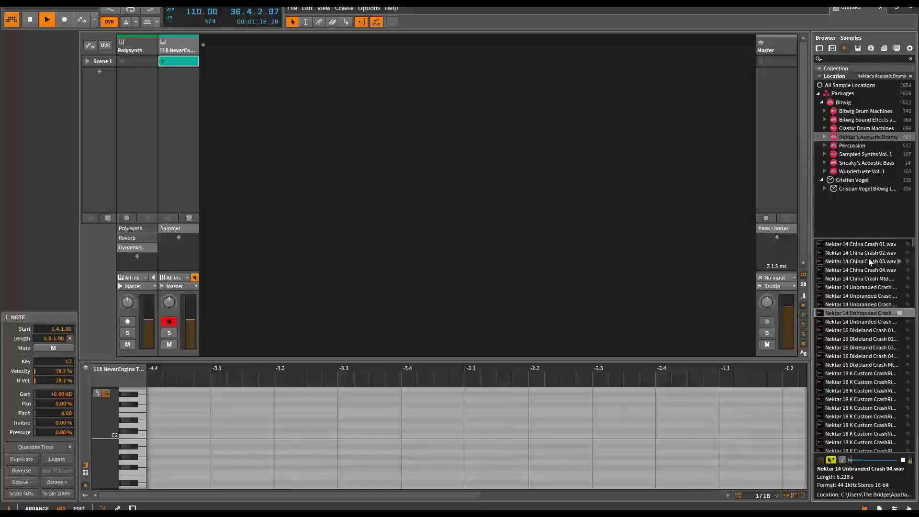
key(Down)
key(Down)
key(Down)
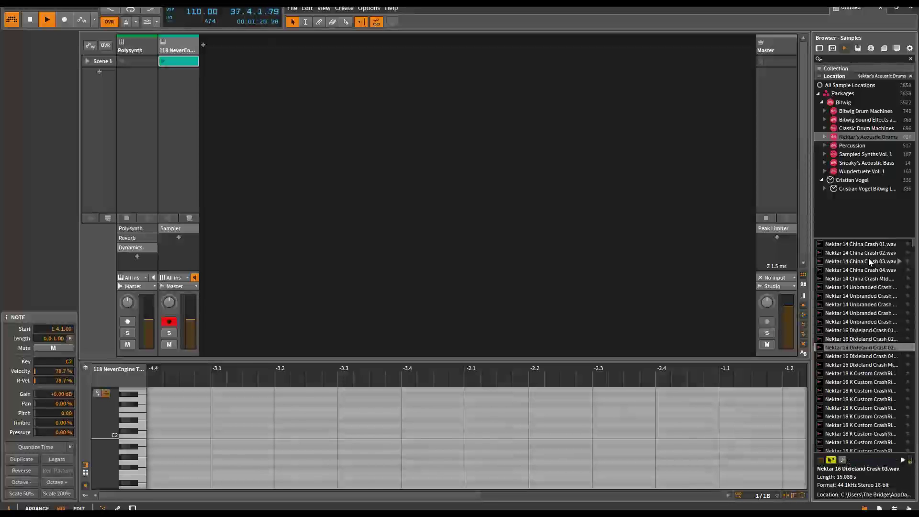
key(Down)
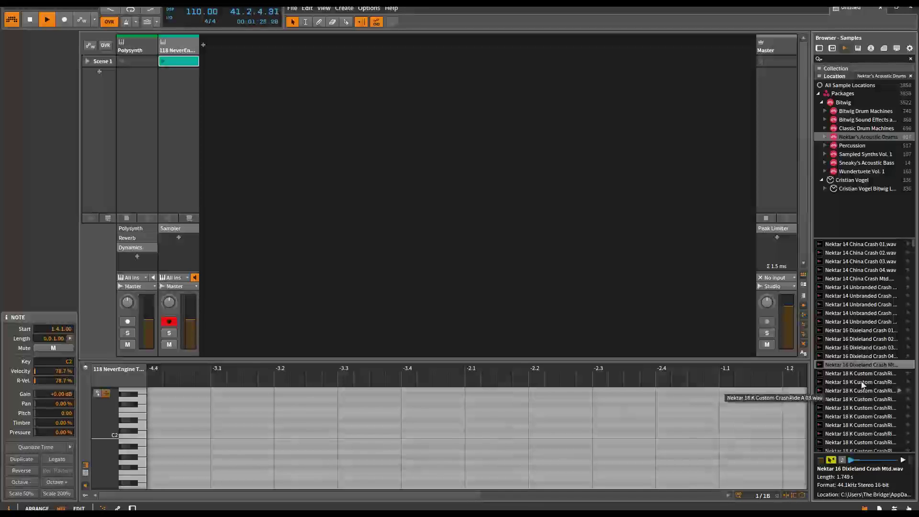
- Audition Nektar 14 China Crash 04 up to China Crash 01, and return to China Crash 02
click(840, 270)
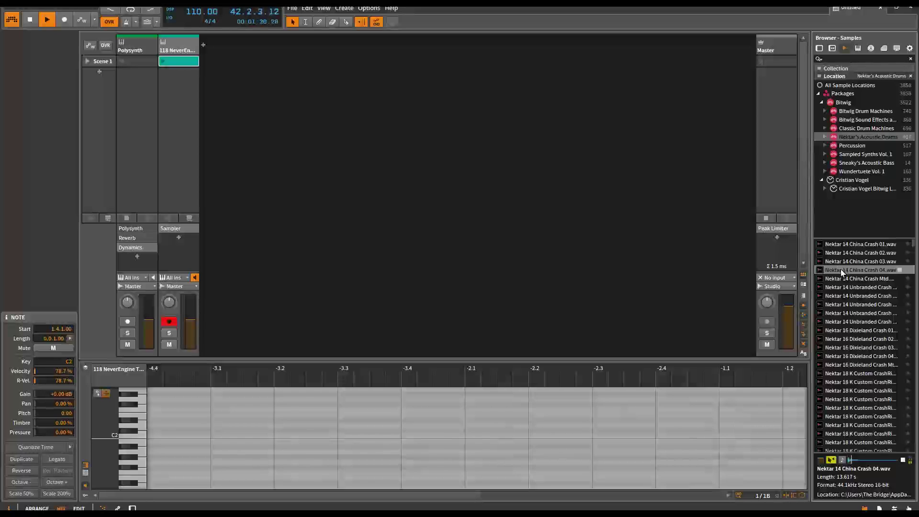
key(Up)
key(Up)
key(Up)
key(Down)
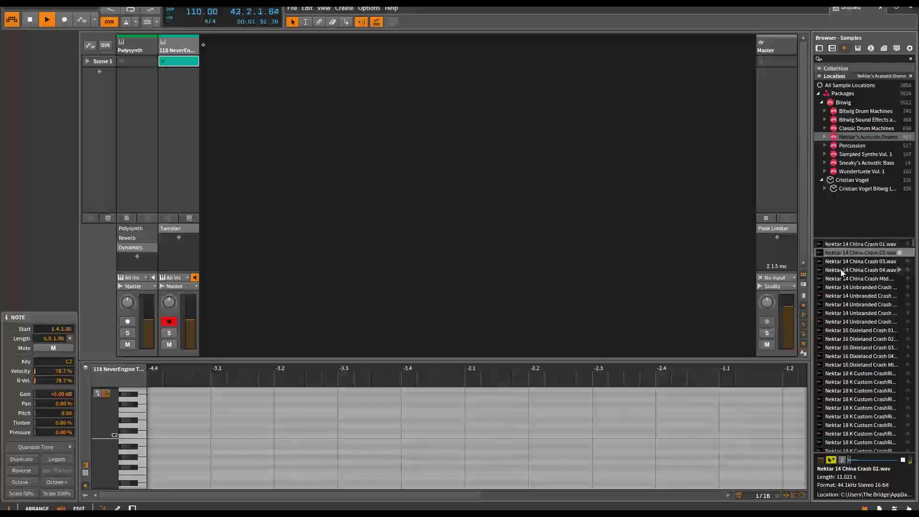
- Replace the second track's Sampler with an E-Snare from the device list, and swap the E-Snare for an E-Kick
click(833, 49)
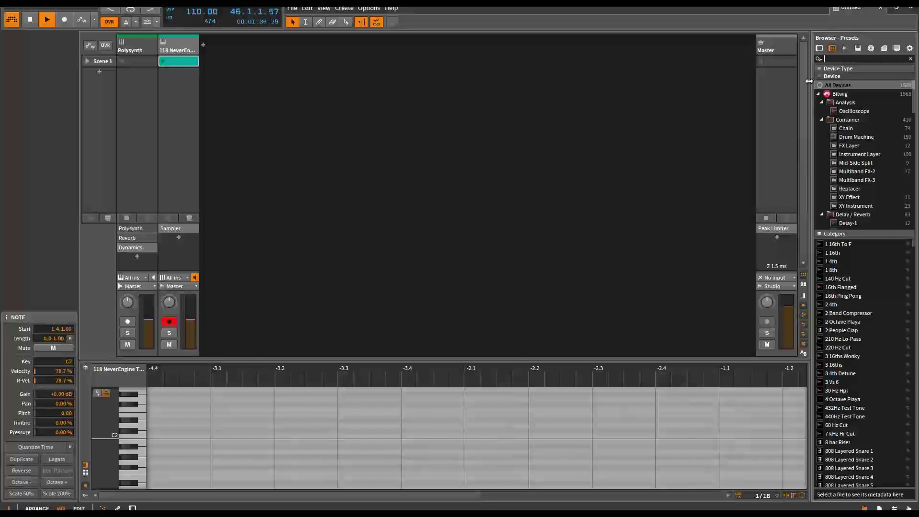
click(819, 48)
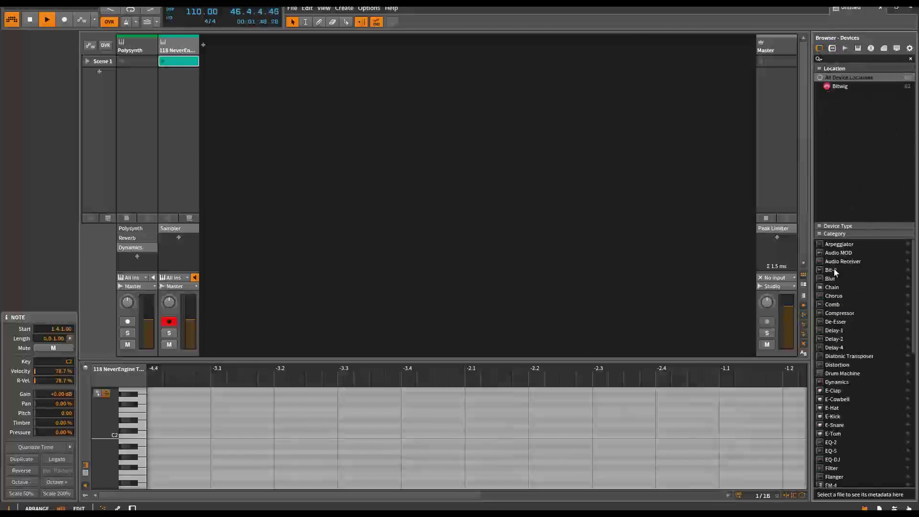
click(834, 425)
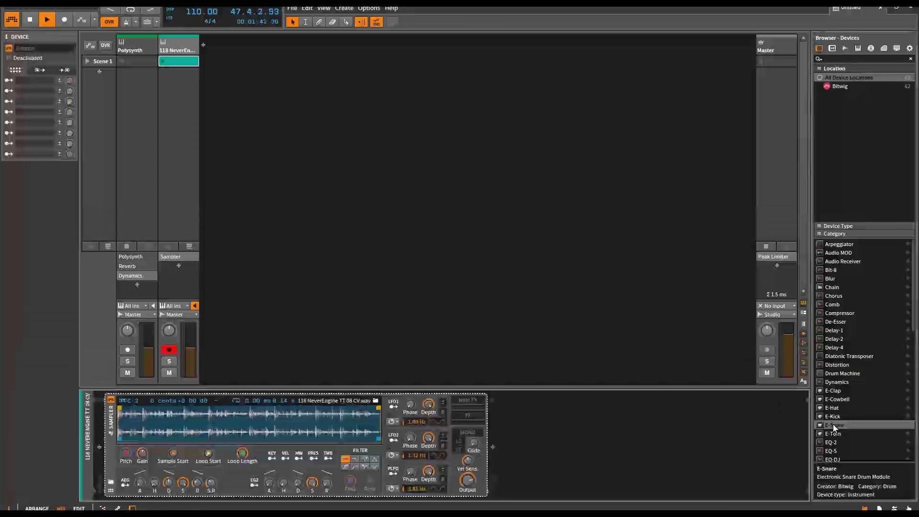
double_click(834, 425)
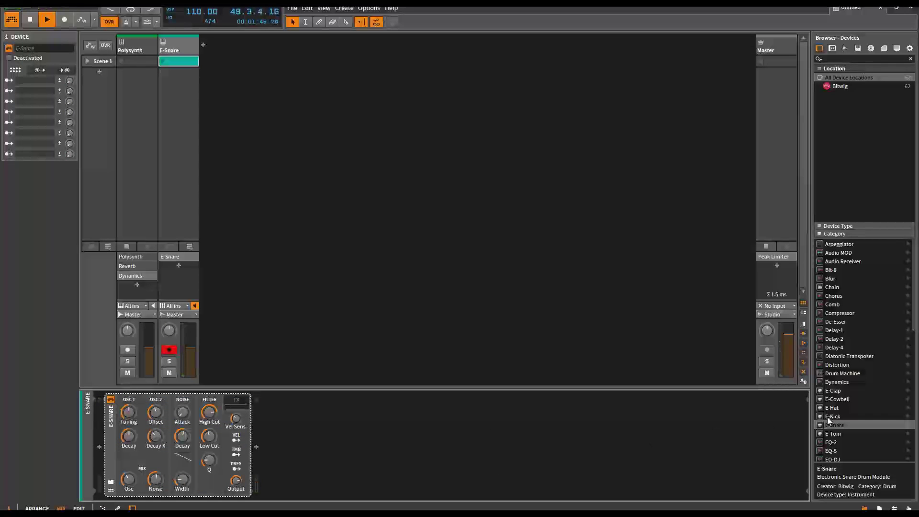
double_click(832, 417)
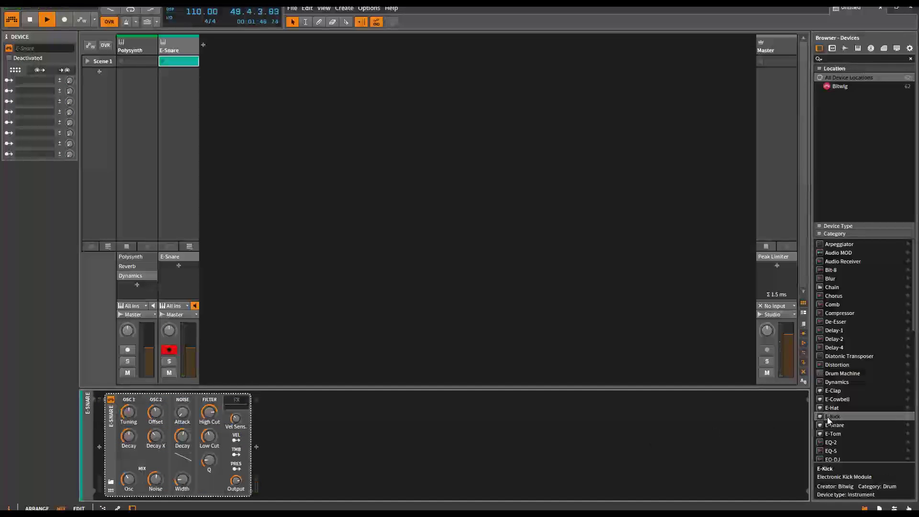
- Append Dynamics, Distortion and De-Esser devices after the E-Kick in its device chain
double_click(832, 383)
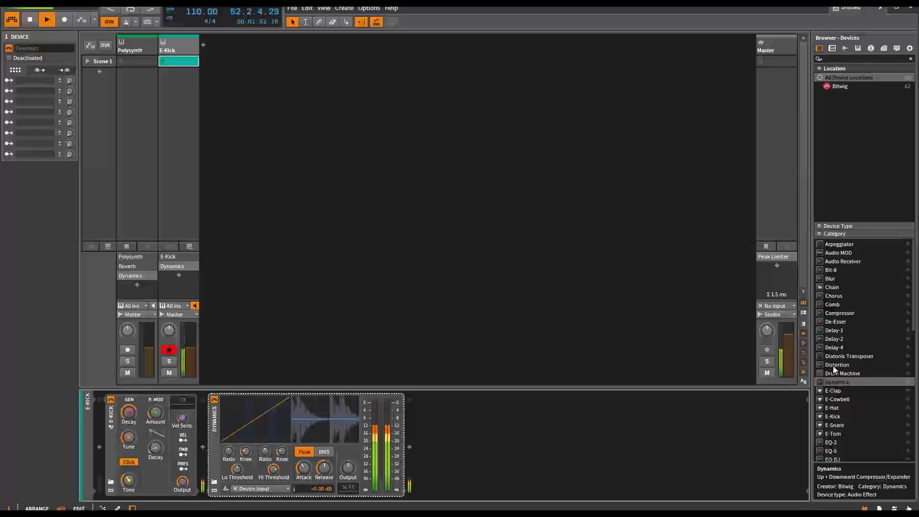
double_click(833, 366)
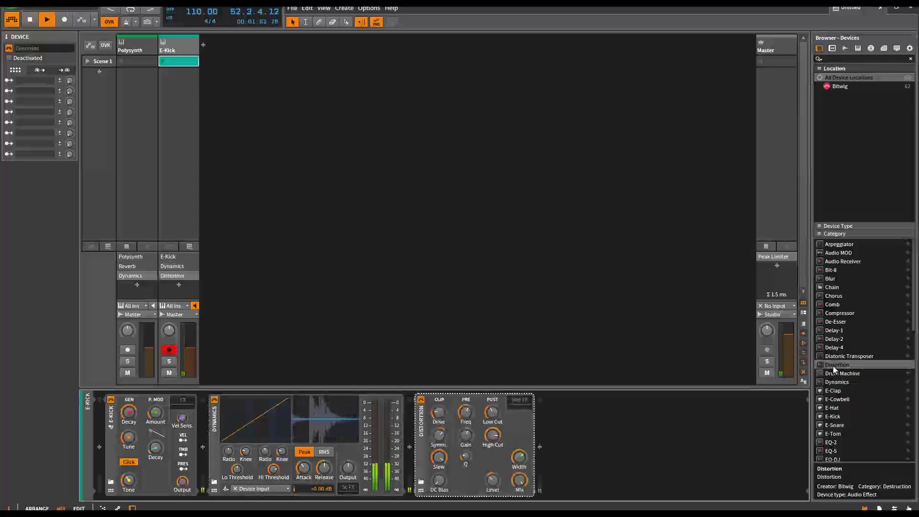
double_click(833, 323)
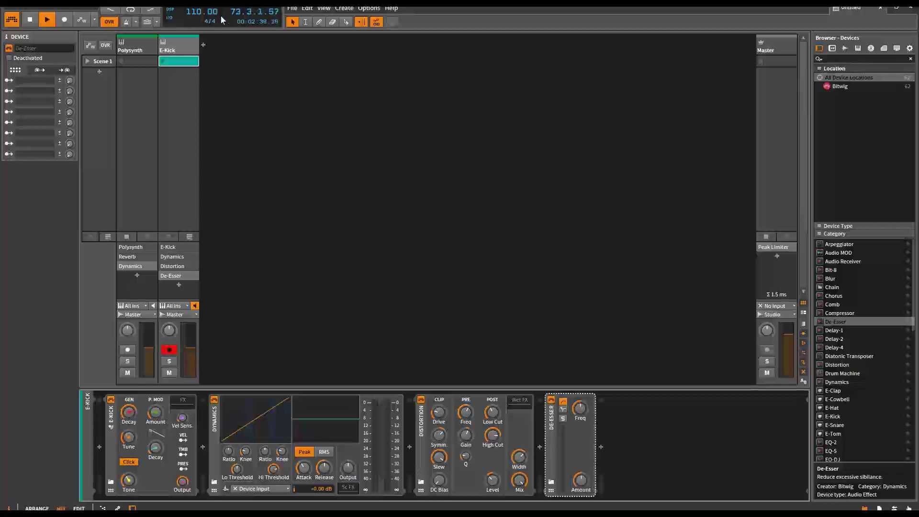
- Add an instrument track and create a preset collection named JWC, checking its contents before returning to all presets
click(203, 46)
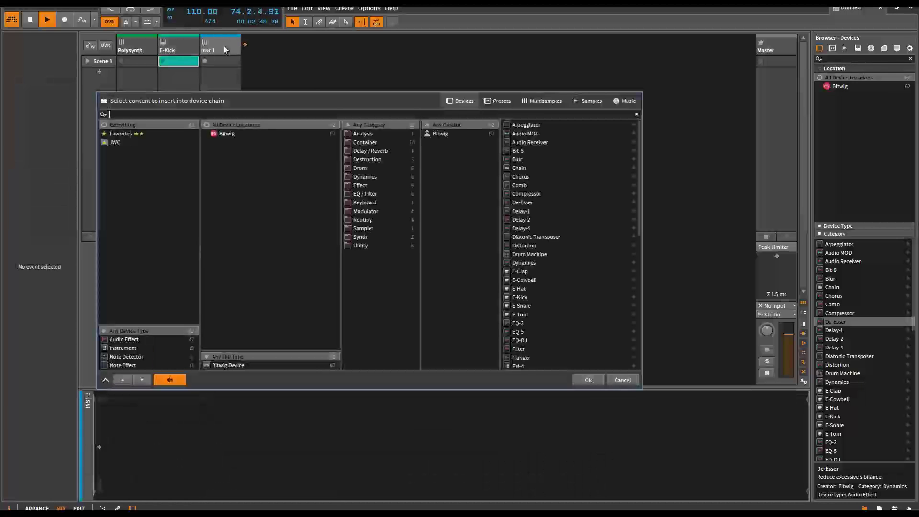
click(494, 102)
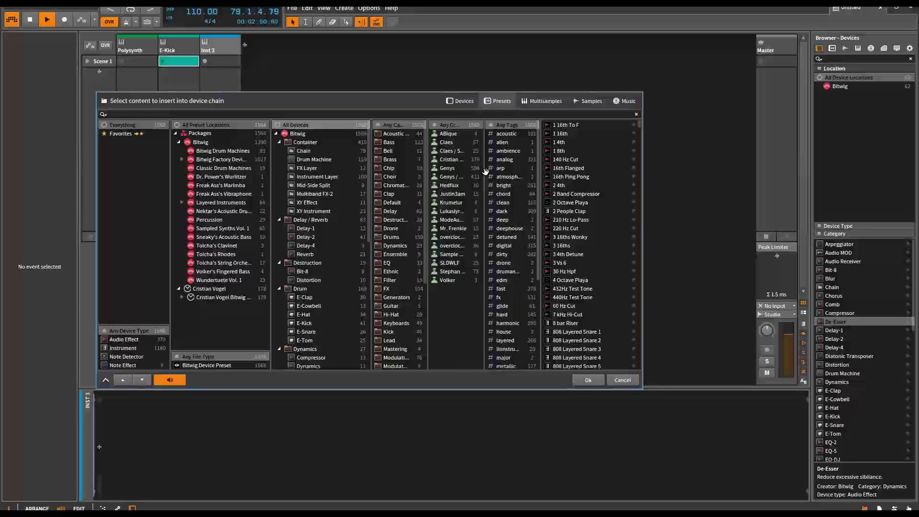
right_click(142, 182)
click(168, 188)
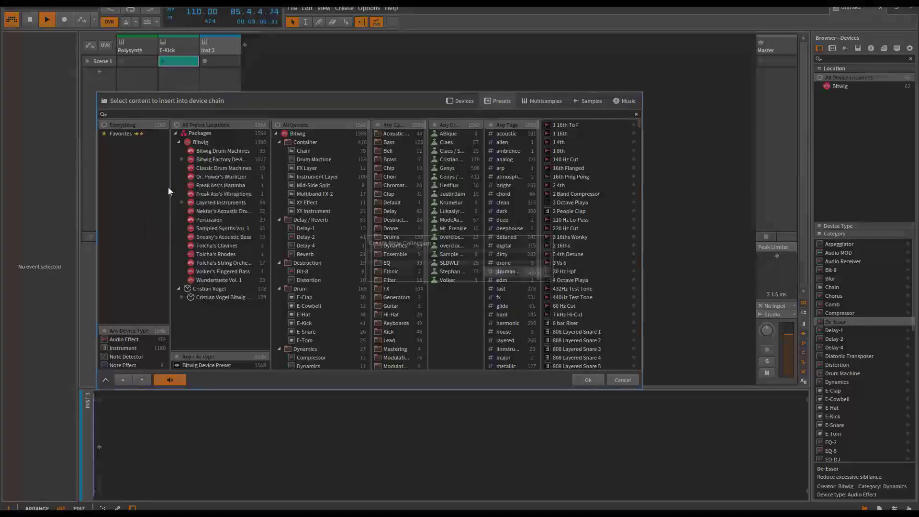
text(JWC)
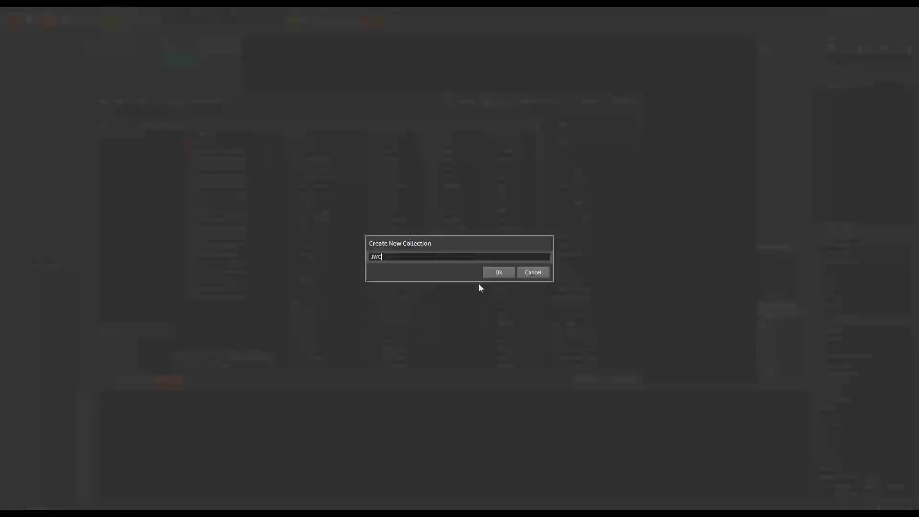
click(498, 272)
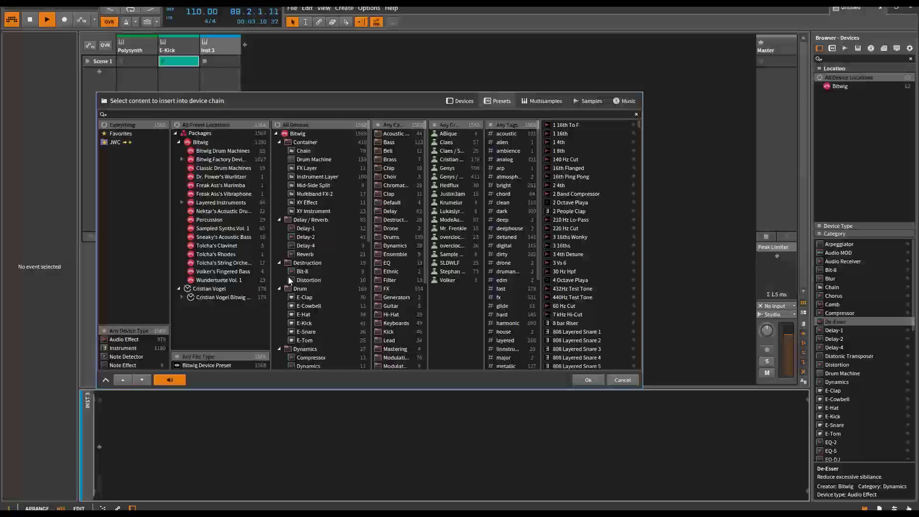
click(119, 142)
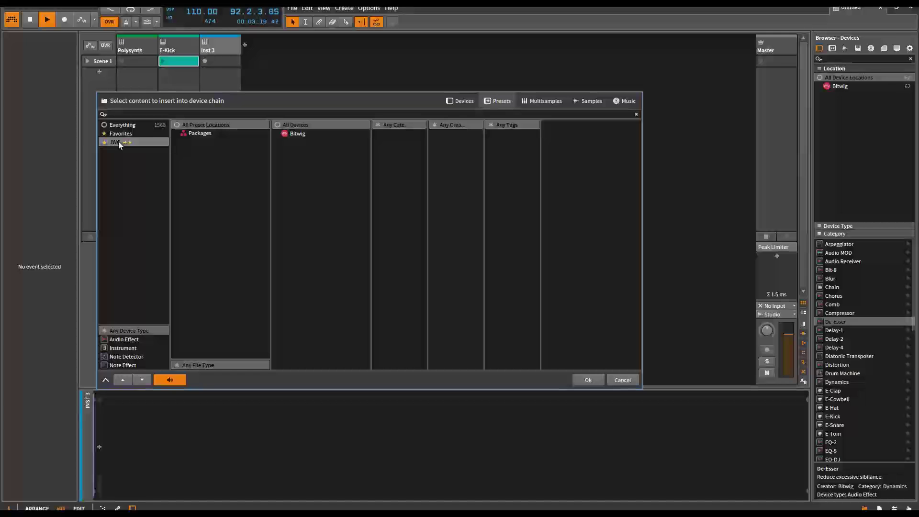
click(126, 128)
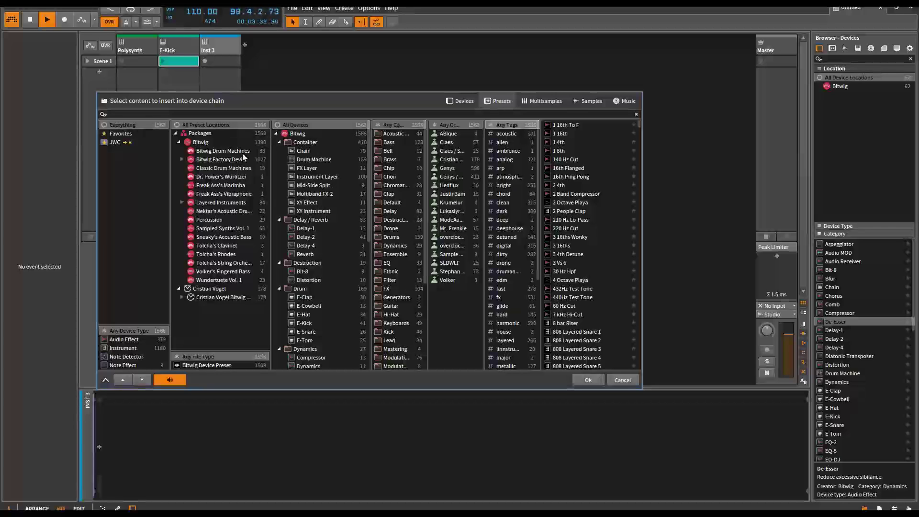
- Collapse all device categories in the preset browser, from Container to Utility
click(279, 143)
click(280, 151)
click(278, 159)
click(279, 168)
click(280, 177)
click(279, 185)
click(279, 194)
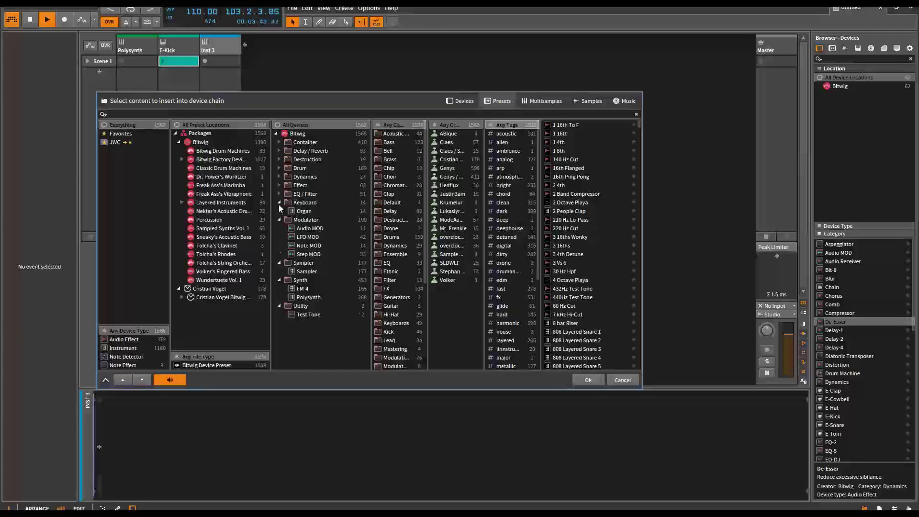
click(280, 202)
click(280, 211)
click(280, 220)
click(279, 228)
click(278, 237)
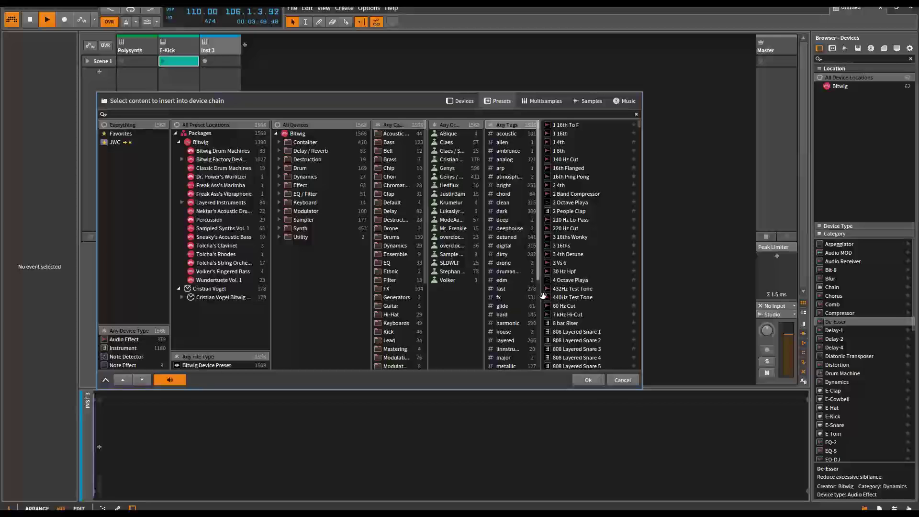
- Add another instrument track and view the JWC collection in its preset browser before returning to all presets
click(584, 380)
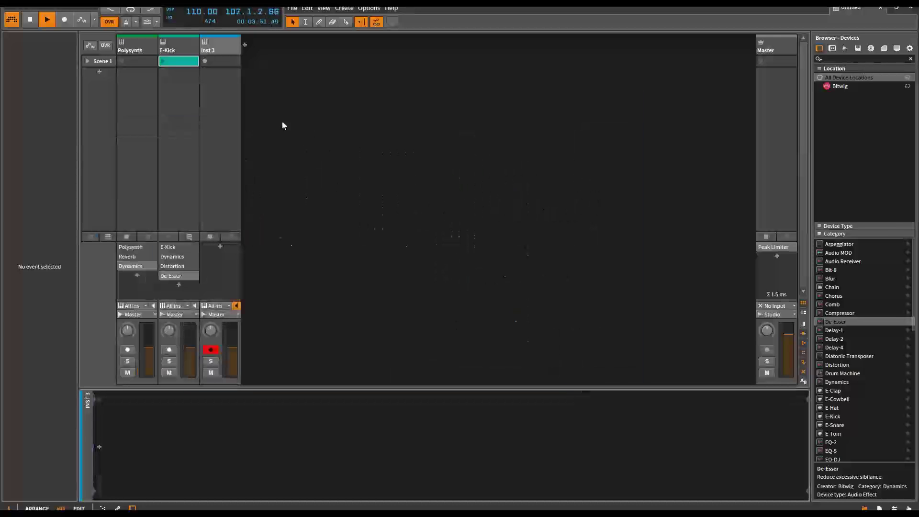
click(246, 45)
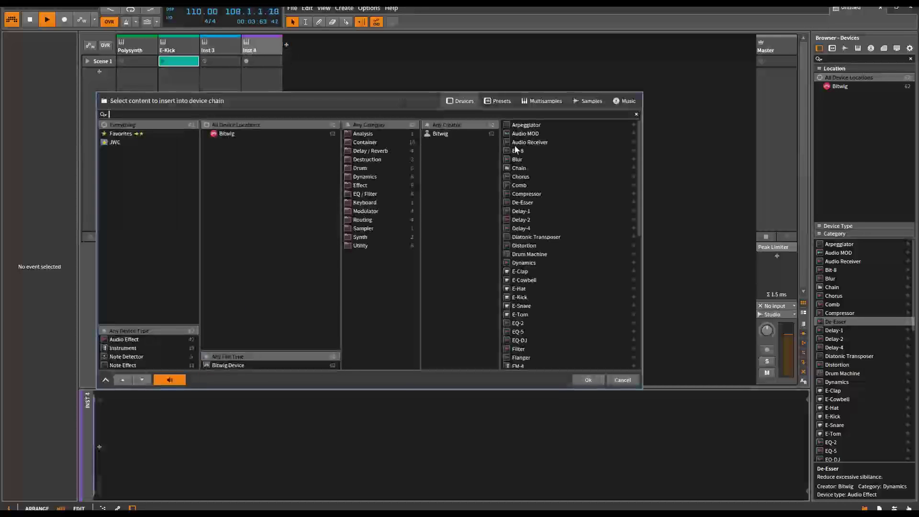
click(500, 101)
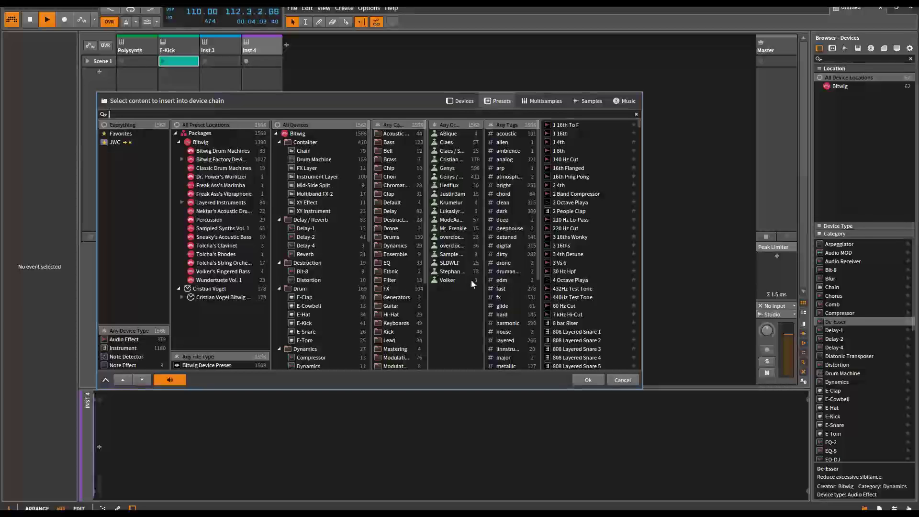
click(123, 142)
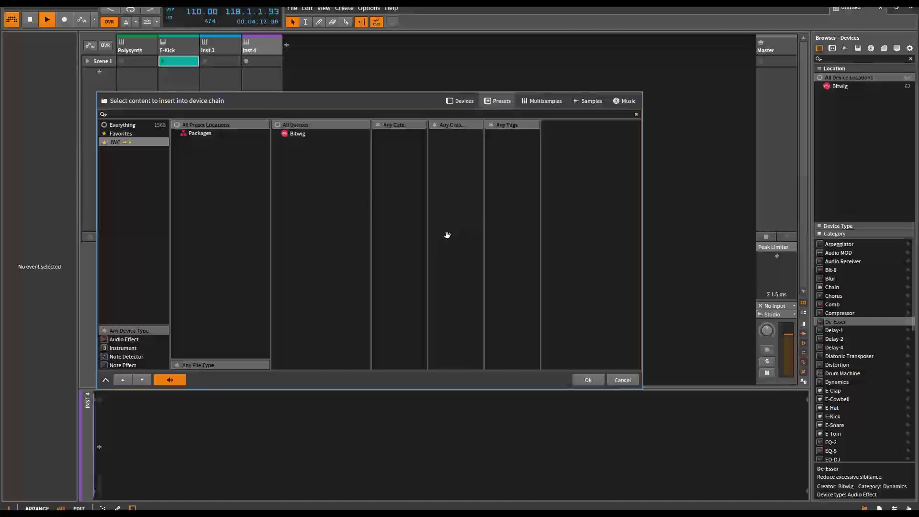
click(134, 126)
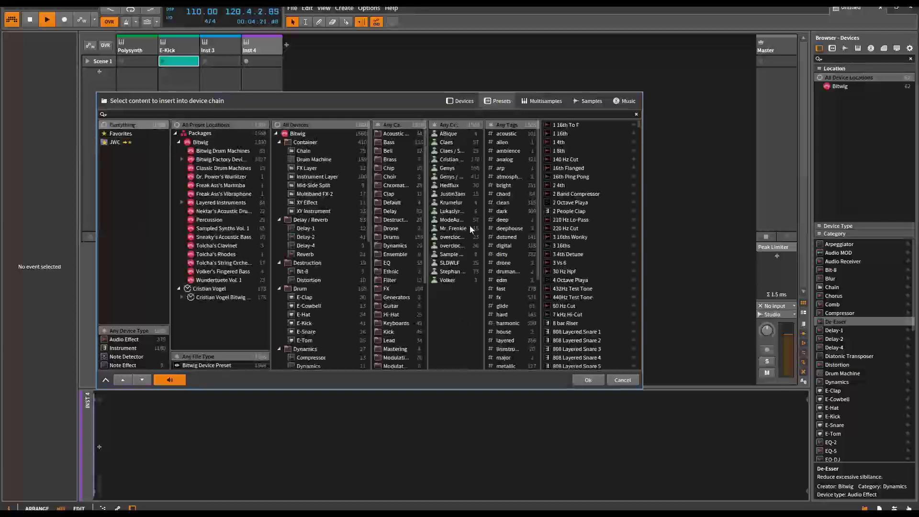
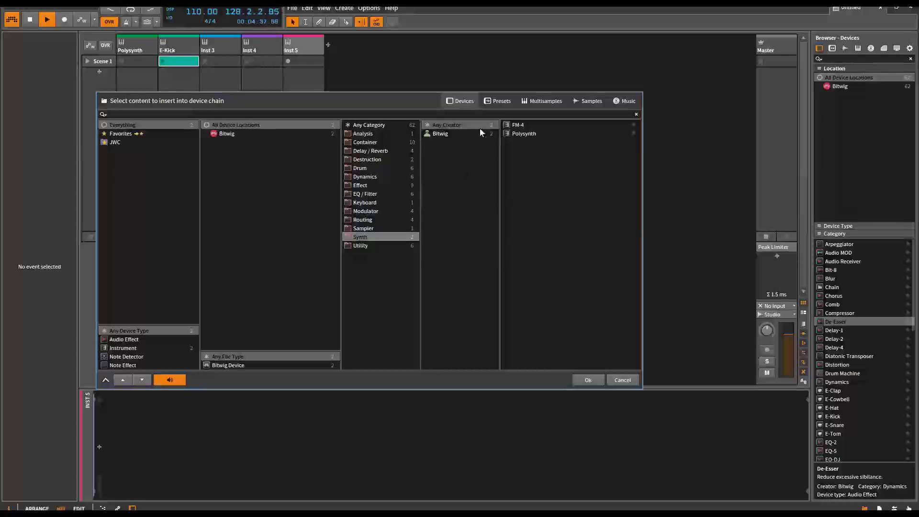
- Insert a Polysynth from the Synth category on the fifth track and show its preset and remote controls section
click(524, 134)
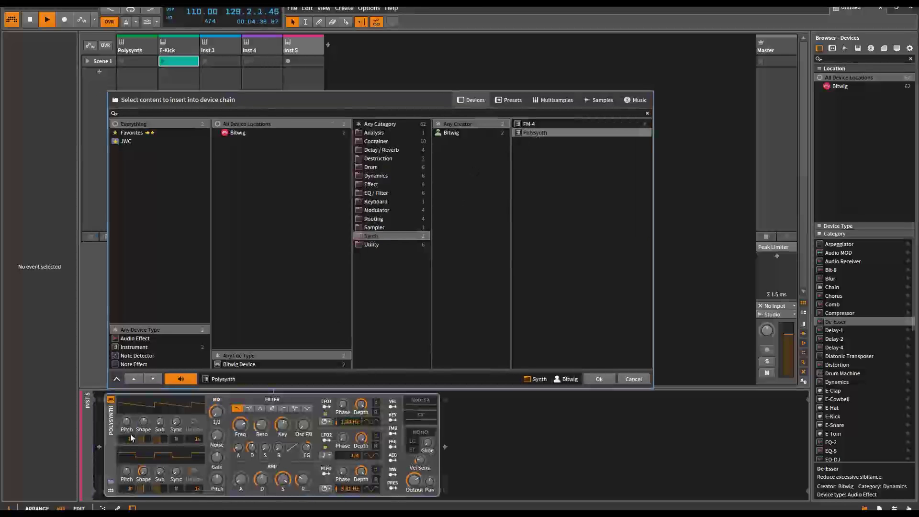
click(111, 489)
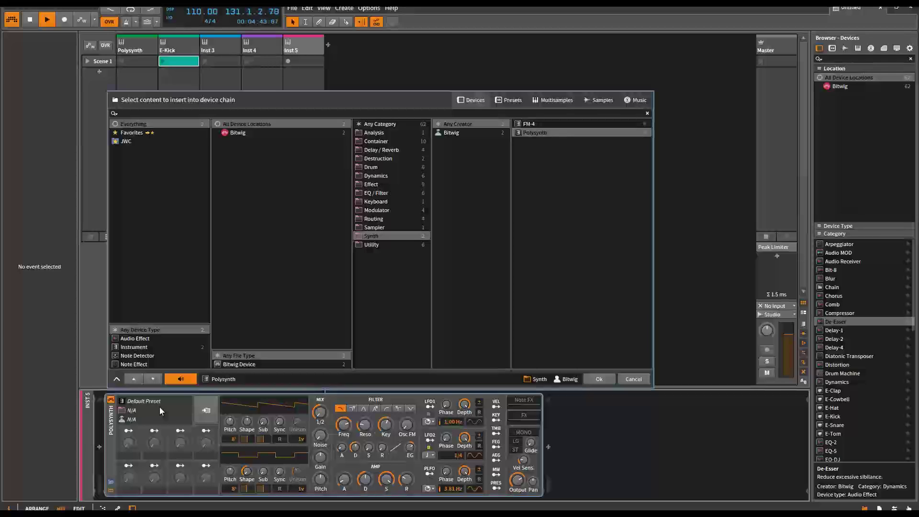
click(600, 377)
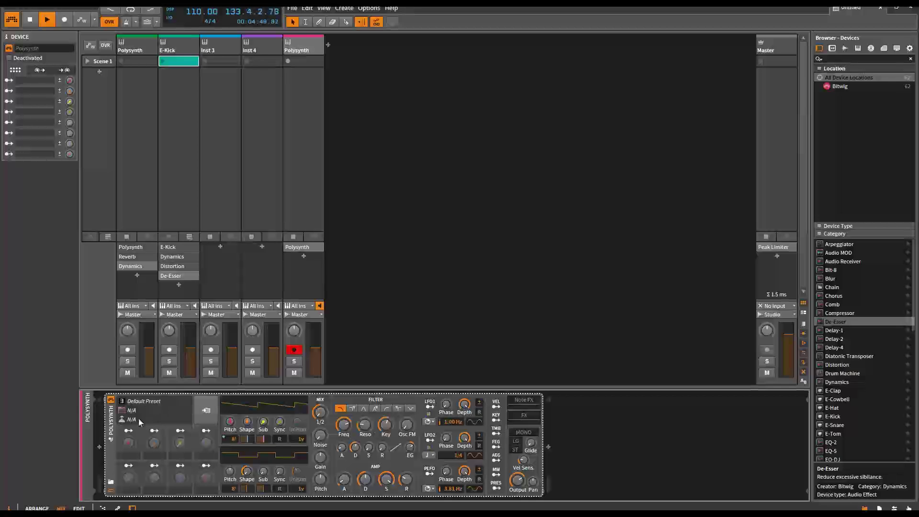
- Browse replacement presets for the new Polysynth, filtering them by two different creators in turn
click(162, 418)
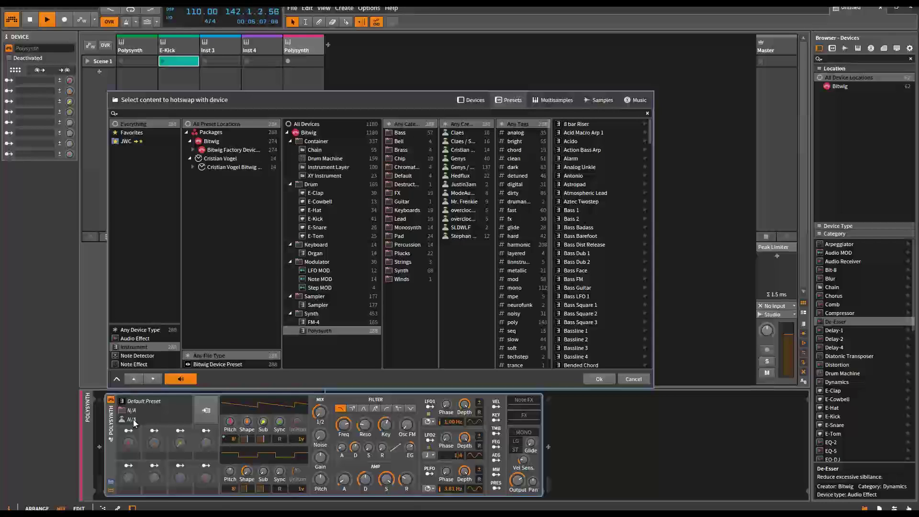
click(462, 177)
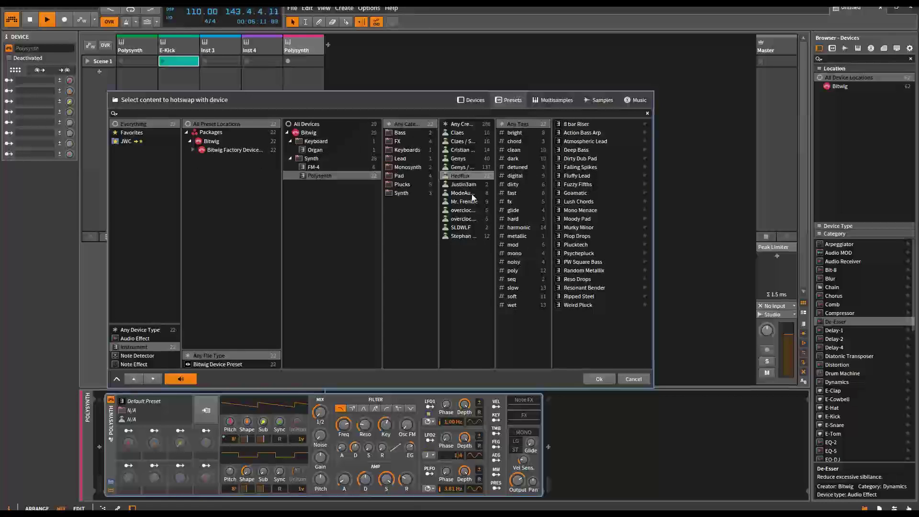
click(469, 219)
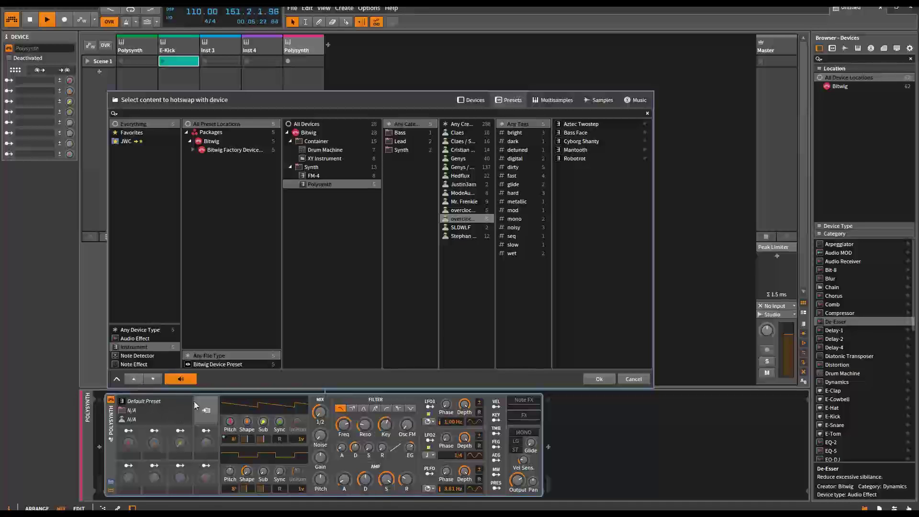
- Look through the multisample, sample, music and device content available for hotswapping, return to presets, and leave the Polysynth unswapped
click(554, 101)
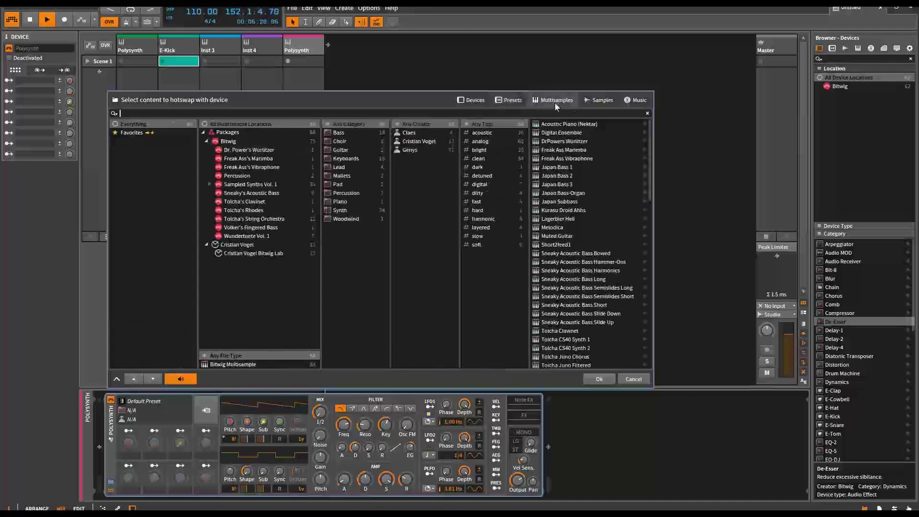
click(593, 100)
click(638, 100)
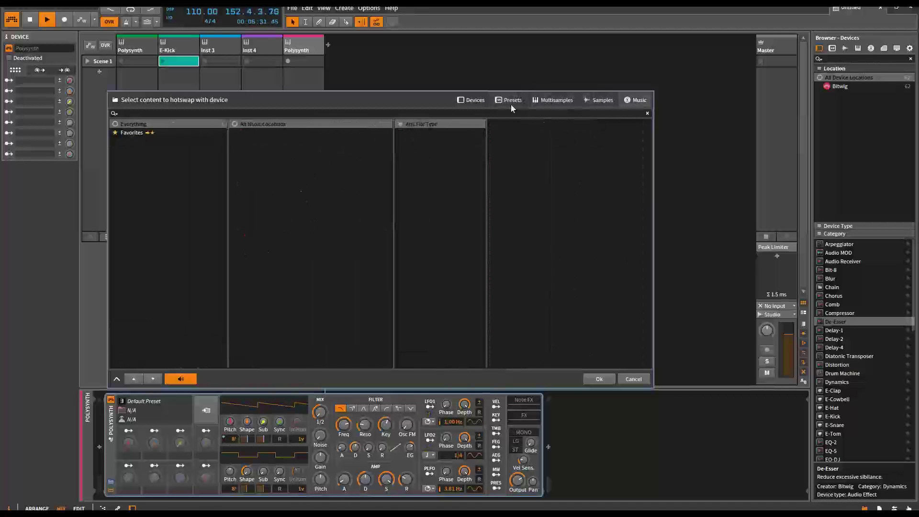
click(477, 102)
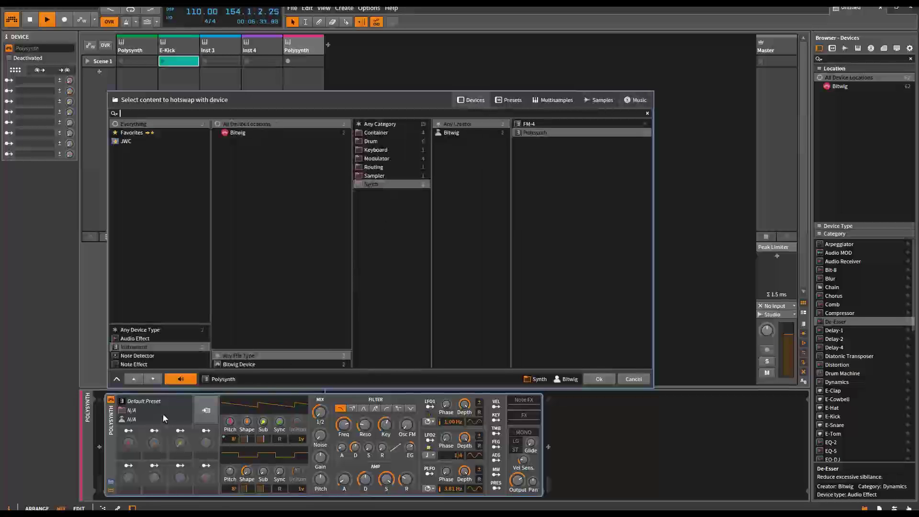
click(517, 101)
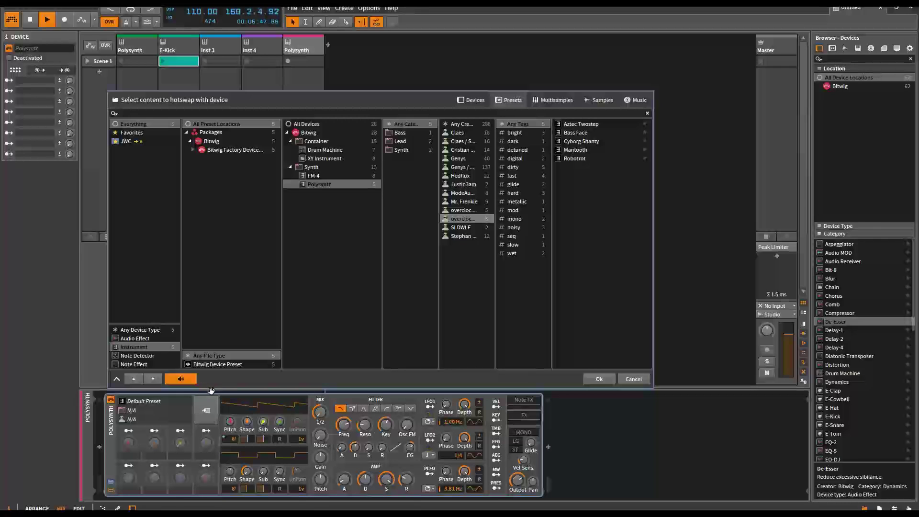
key(Escape)
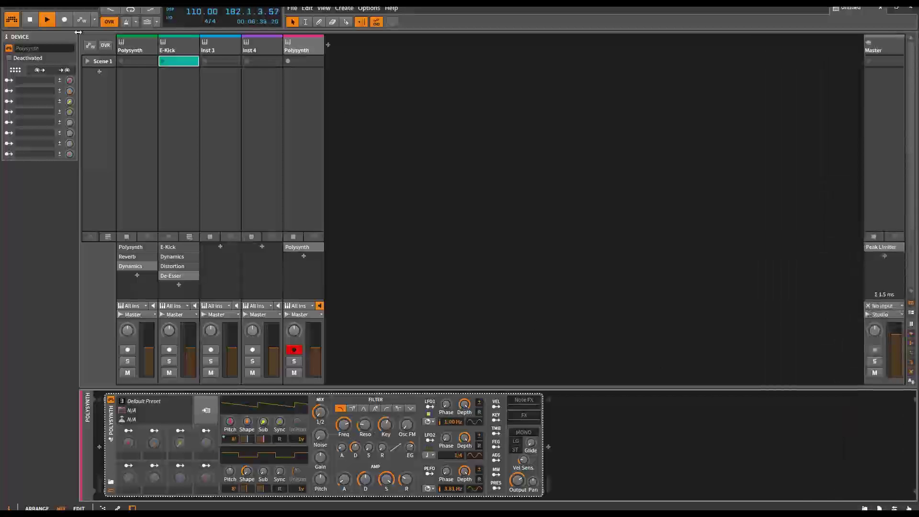
- Delete all five instrument tracks, from the first Polysynth to the last, and clear the selection
click(138, 50)
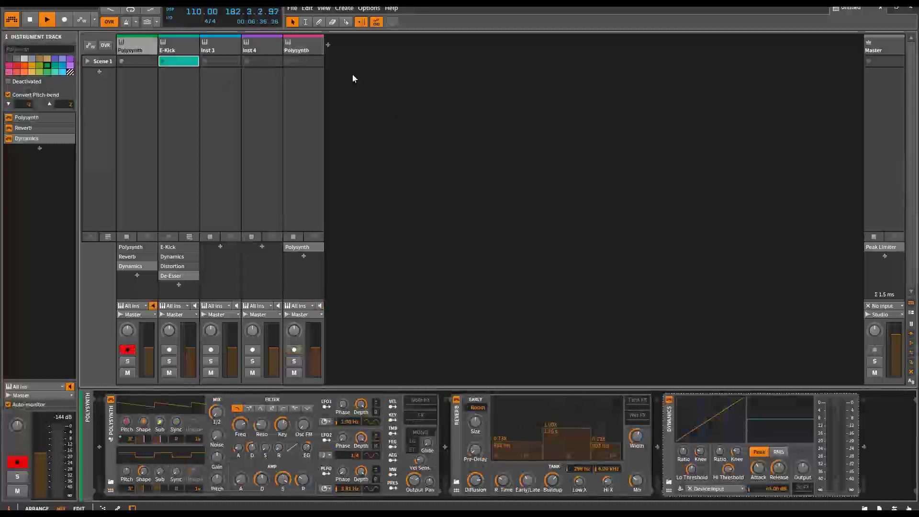
shift+click(308, 44)
key(Delete)
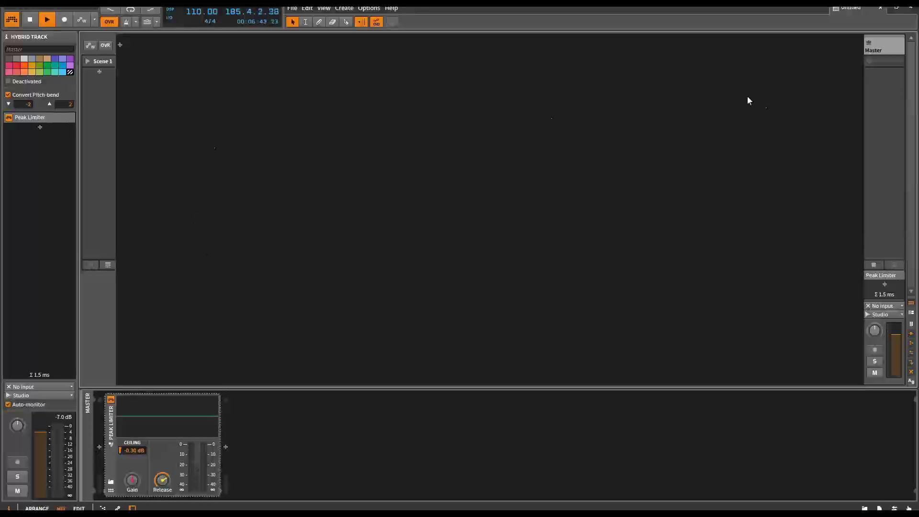
click(100, 67)
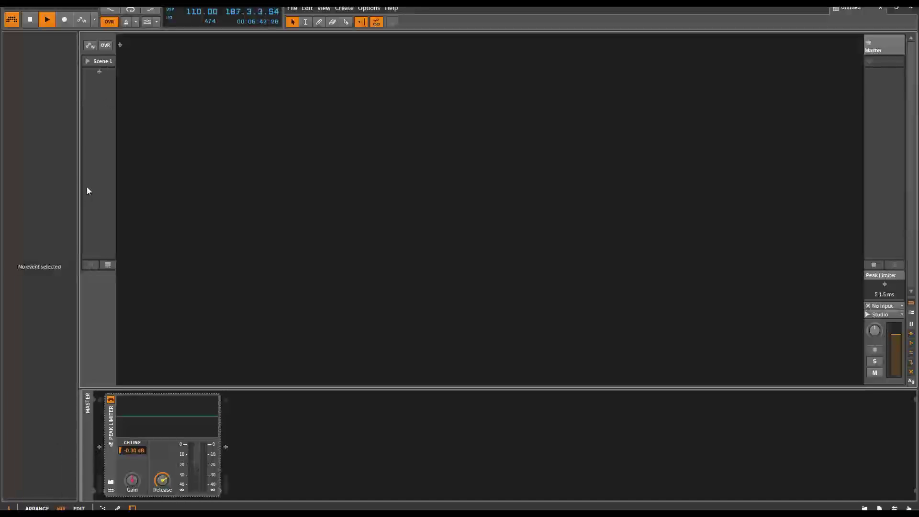